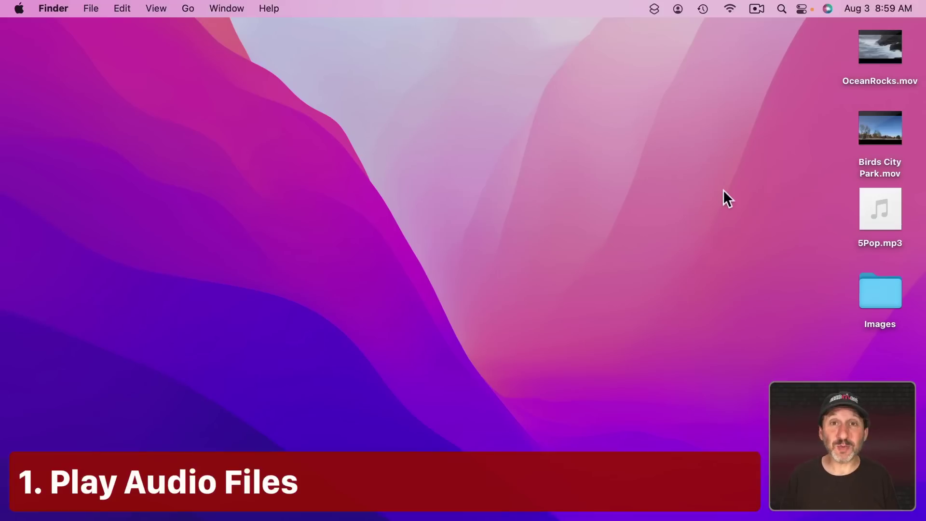
Open 5Pop.mp3 with QuickTime Player.app and move 'Reckless Reactions' playback to 00:25.
left_click(896, 195)
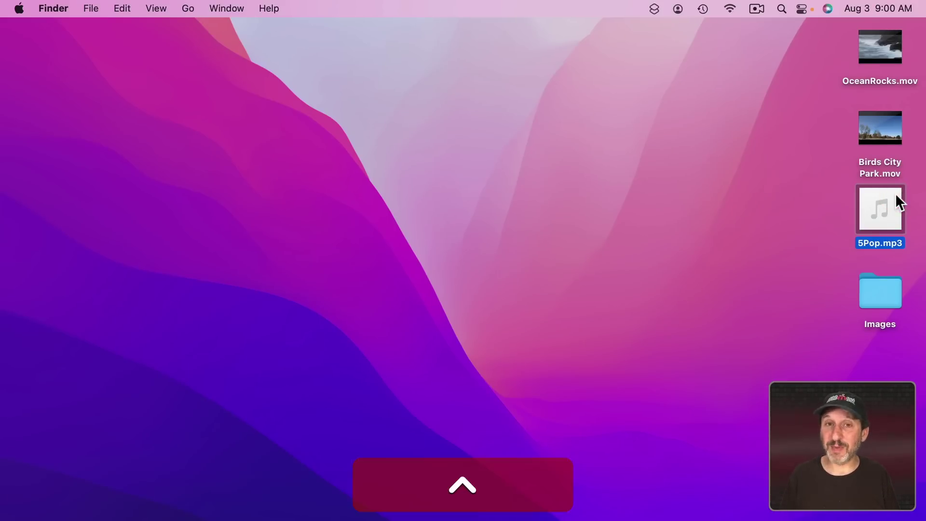
right_click(896, 194)
mouse_move(839, 219)
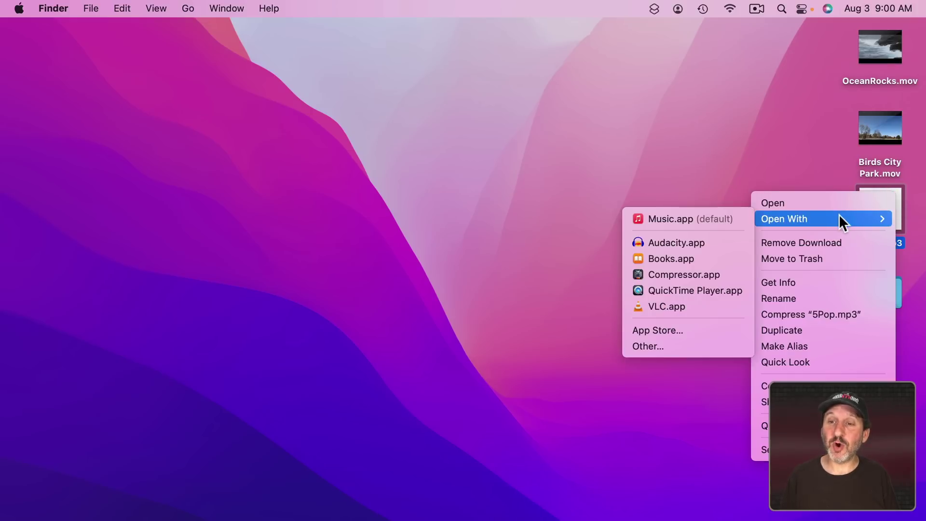
left_click(695, 291)
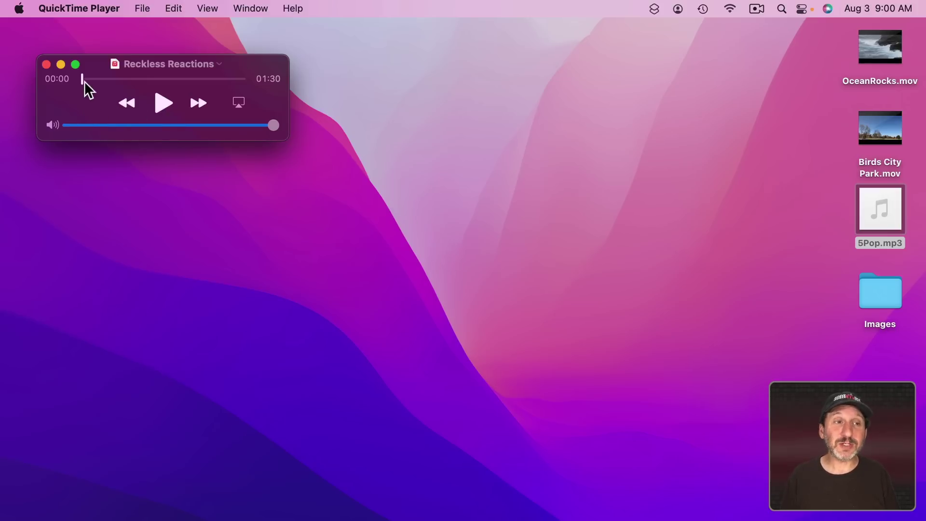
mouse_move(84, 81)
left_mouse_down()
mouse_move(176, 81)
mouse_move(126, 80)
left_mouse_up()
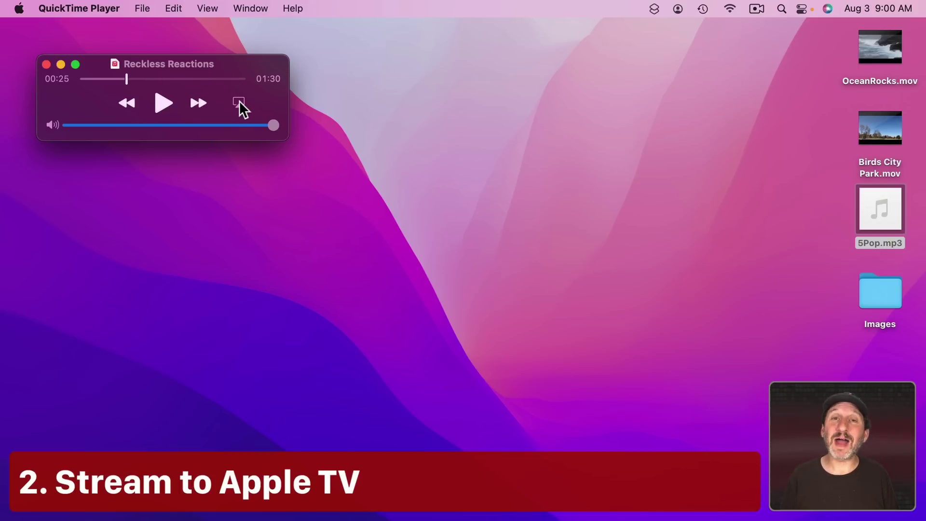
Check the audio's AirPlay devices, quit the player, then check AirPlay devices for OceanRocks.mov.
left_click(239, 104)
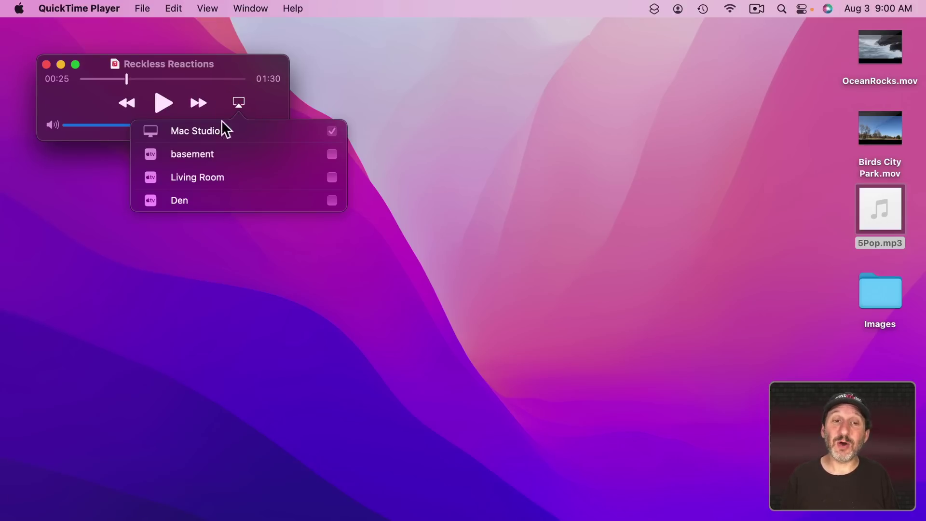
left_click(238, 67)
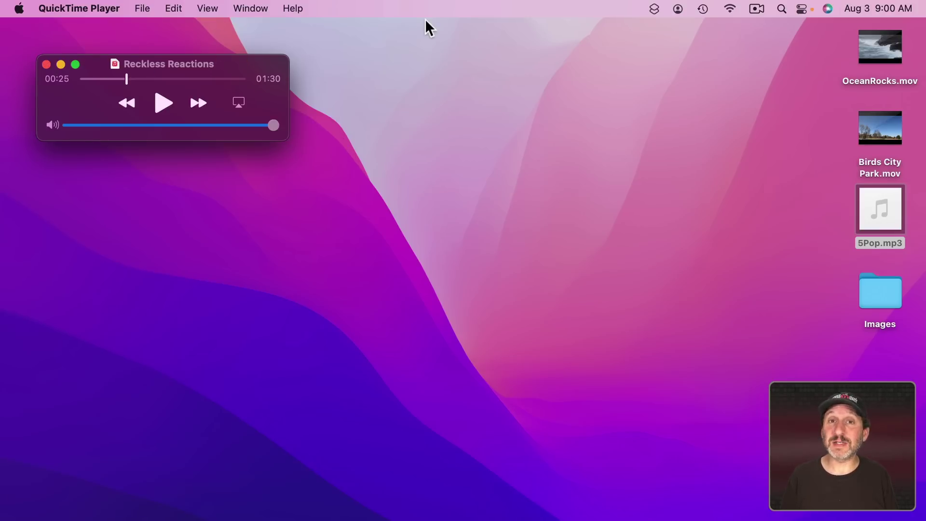
key("cmd+q")
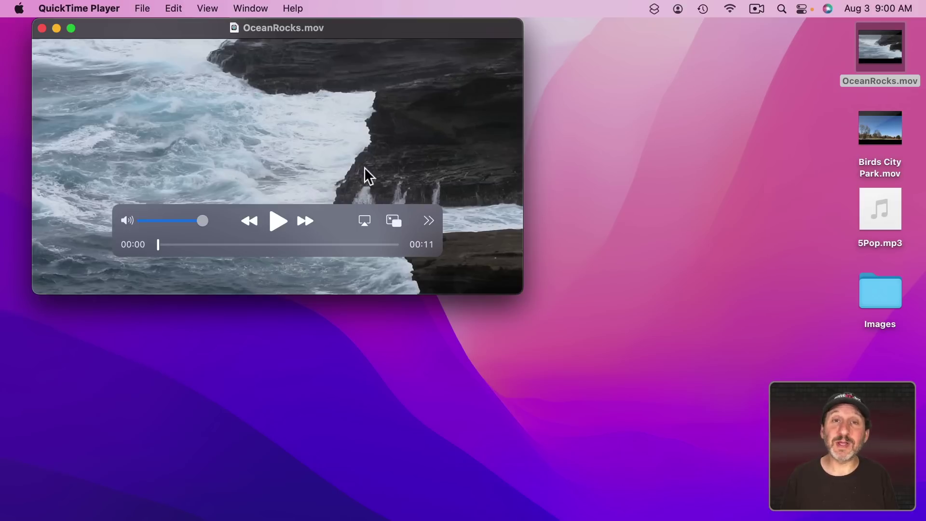
left_click(365, 223)
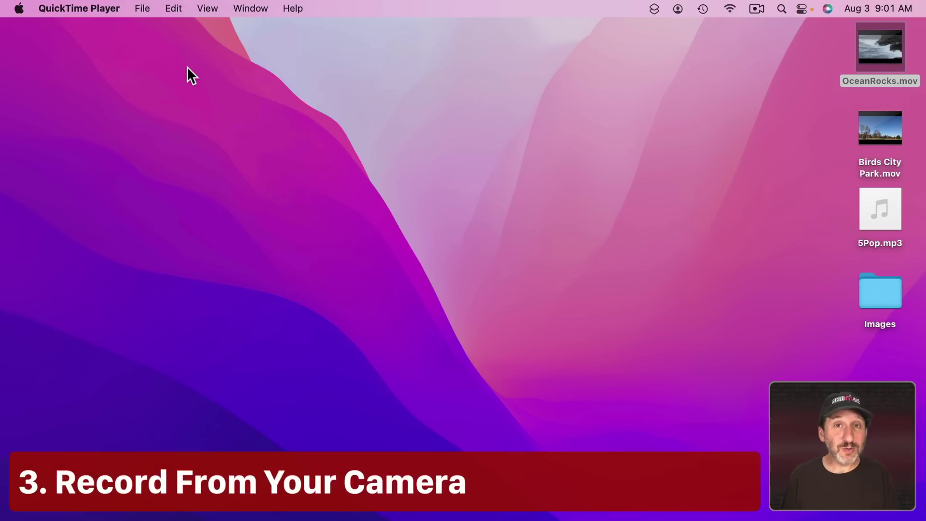
left_click(141, 8)
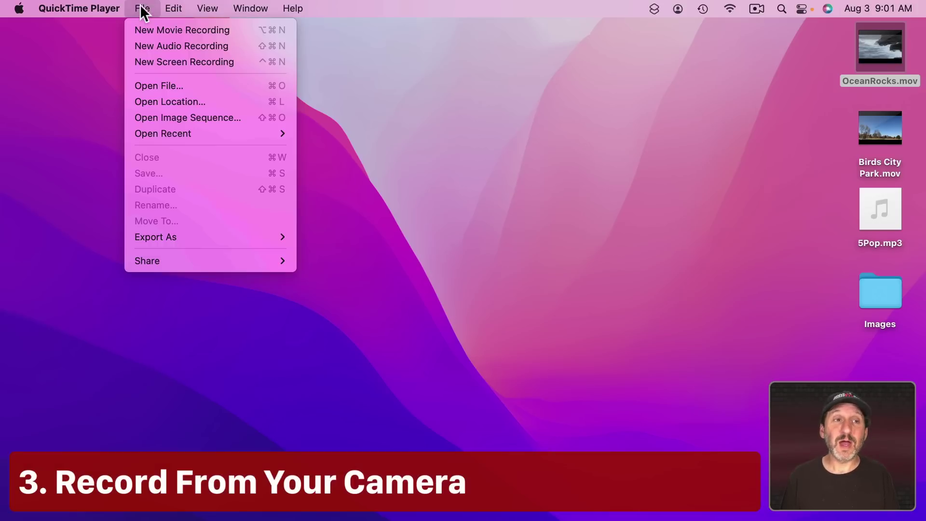
left_click(166, 63)
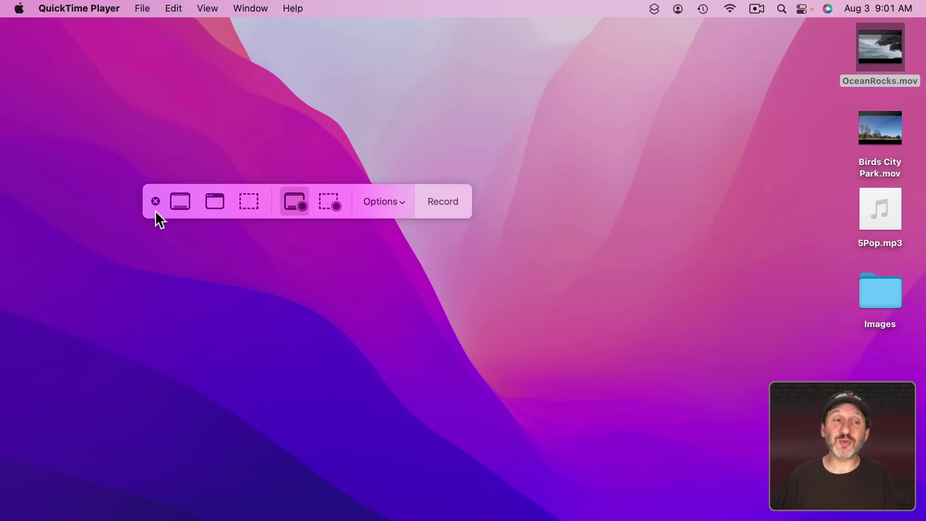
mouse_move(155, 211)
left_mouse_down()
mouse_move(268, 314)
mouse_move(337, 324)
left_mouse_up()
left_click(336, 323)
left_click(139, 7)
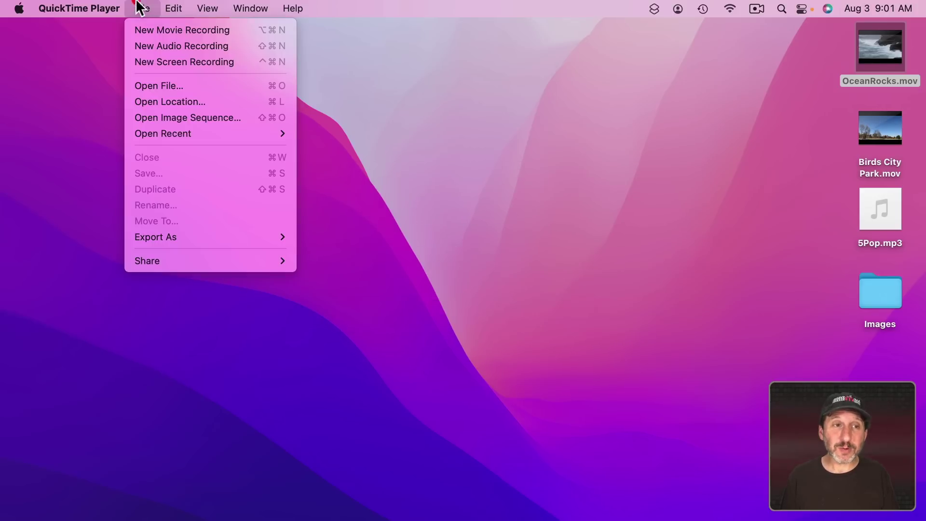
left_click(151, 28)
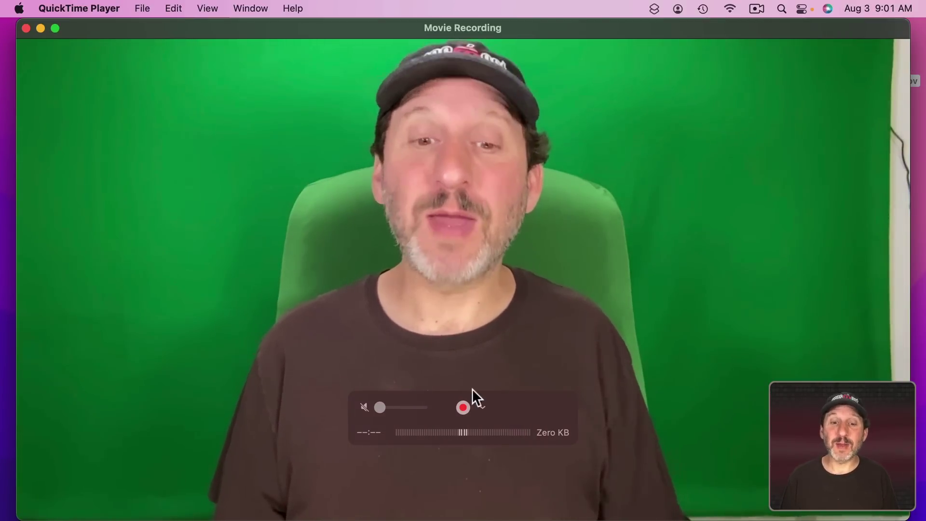
left_click(482, 407)
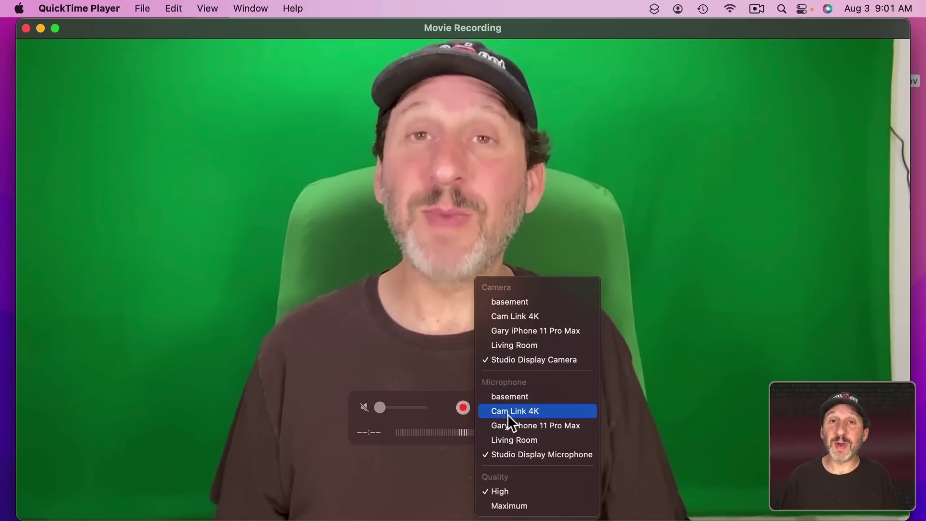
left_click(289, 280)
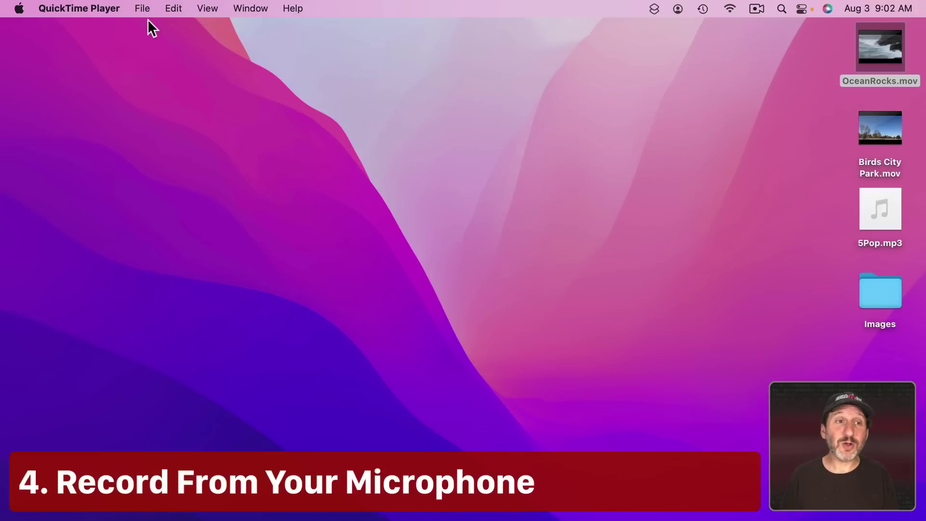
left_click(145, 9)
left_click(167, 43)
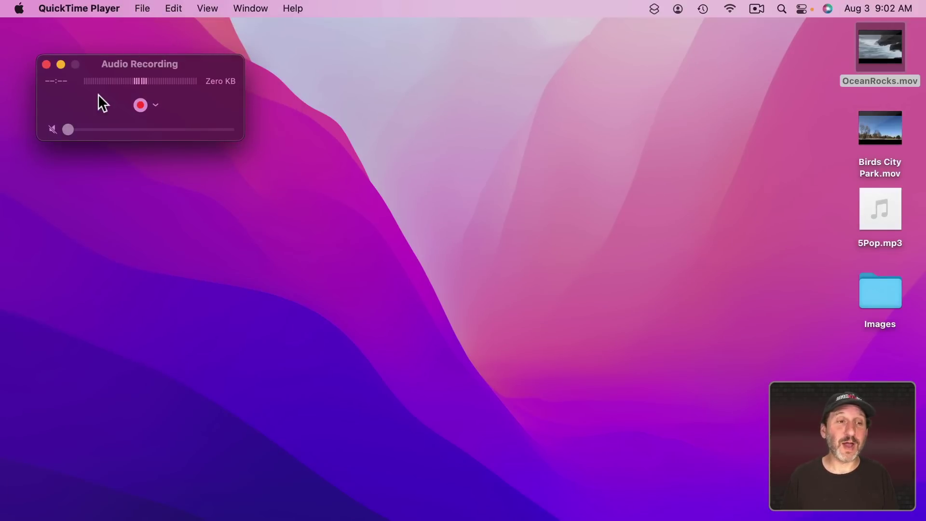
left_click(155, 104)
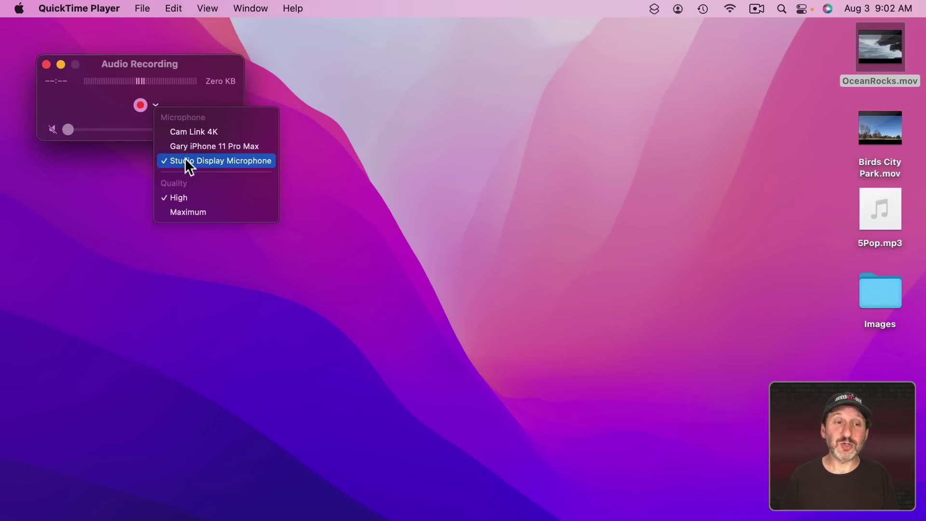
left_click(176, 199)
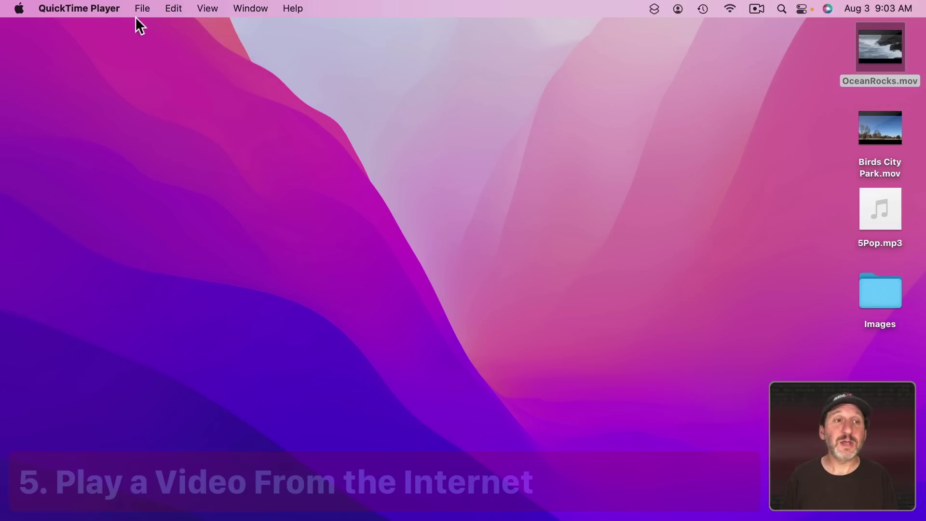
left_click(141, 9)
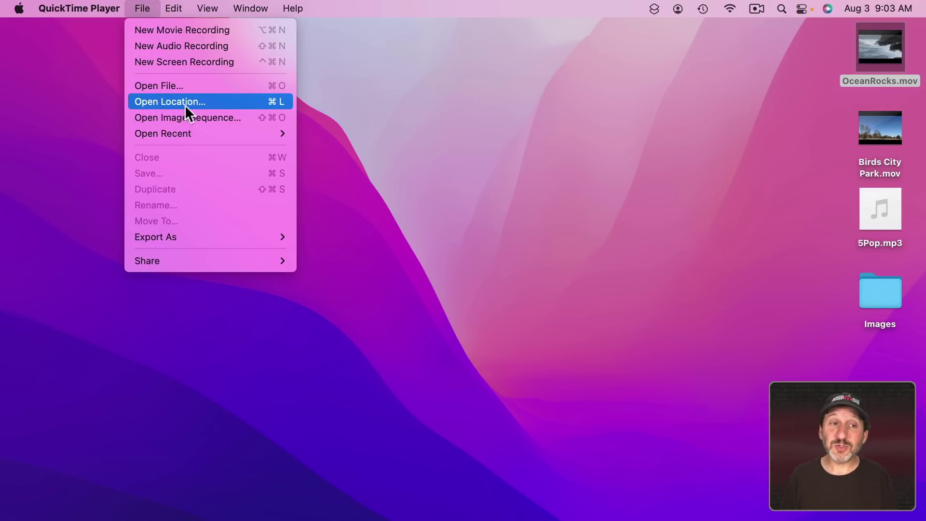
Open the pasted archive.org address for Kon-Tiki Part 2 through Open Location and play it.
left_click(186, 102)
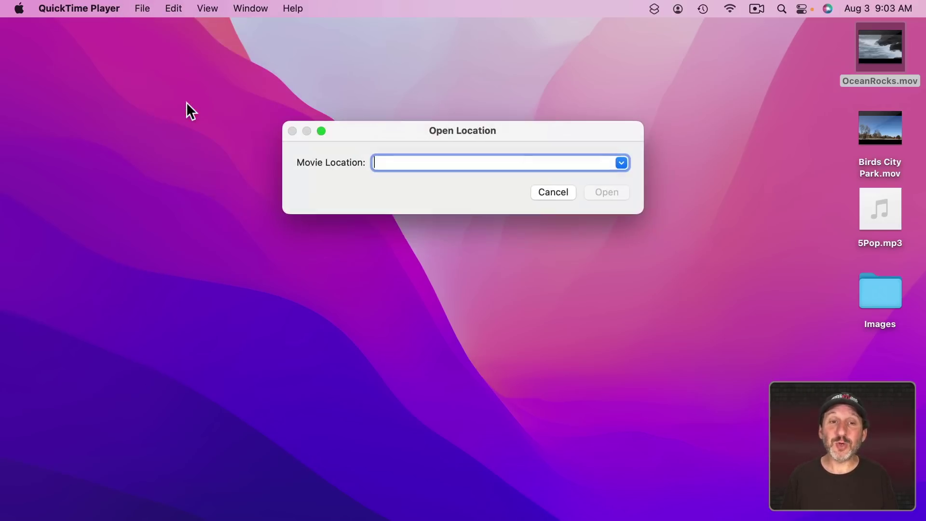
key("super+v")
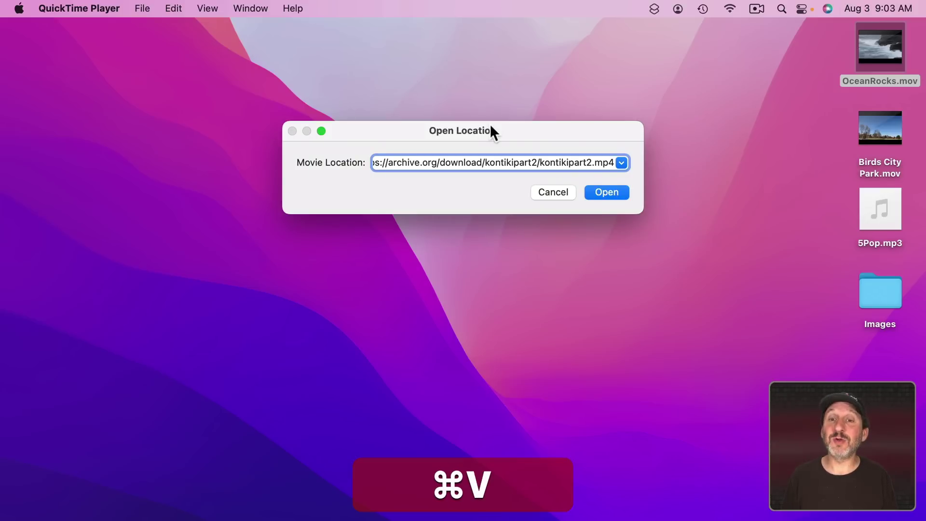
left_click(606, 192)
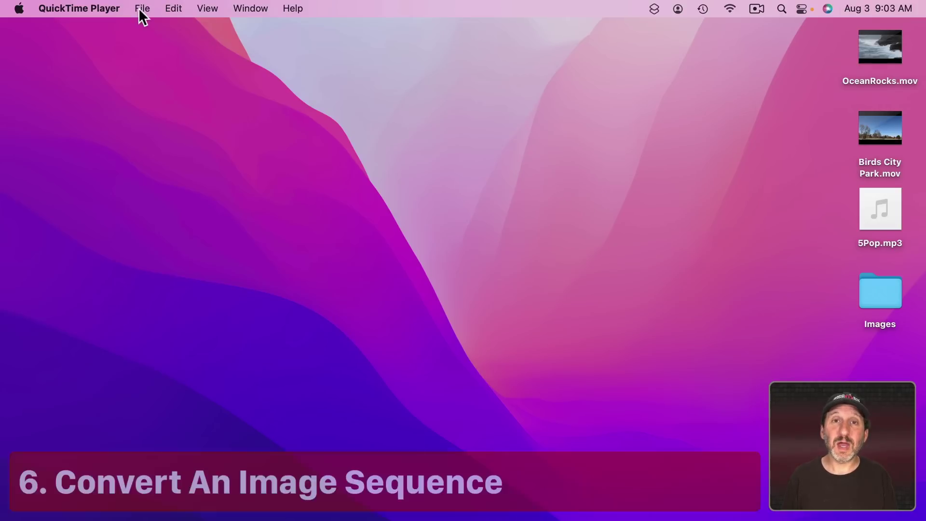
Build a 24 fps video from the nine JPEGs in Images, starting at IMG_1262.jpeg.
left_click(139, 8)
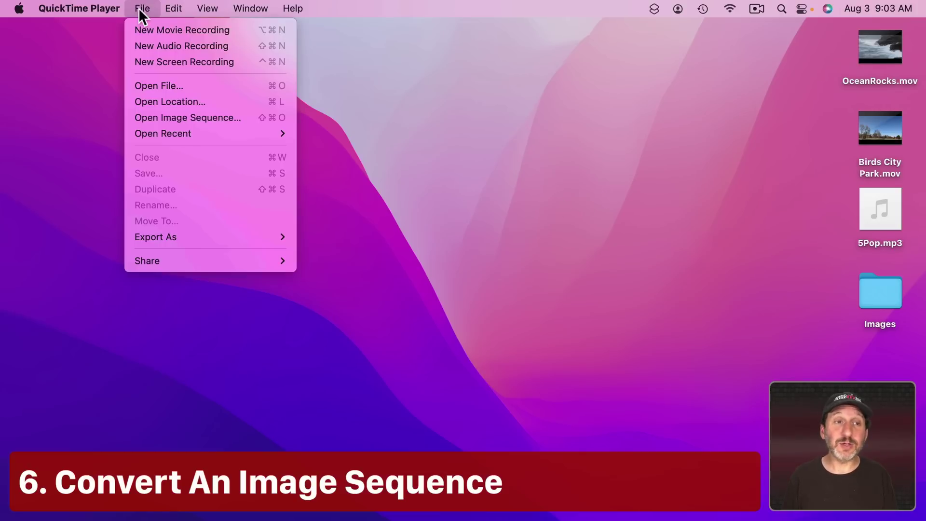
left_click(182, 120)
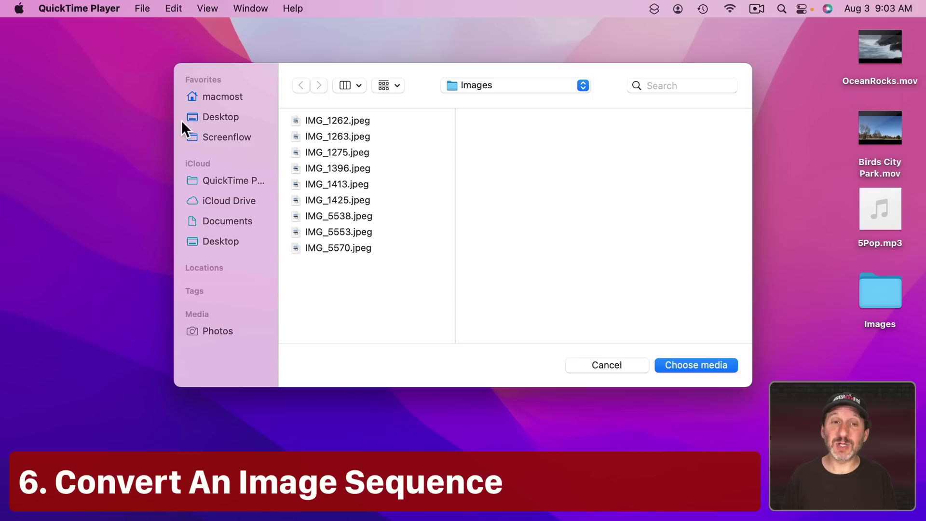
left_click(344, 121)
left_click(343, 247, "shift")
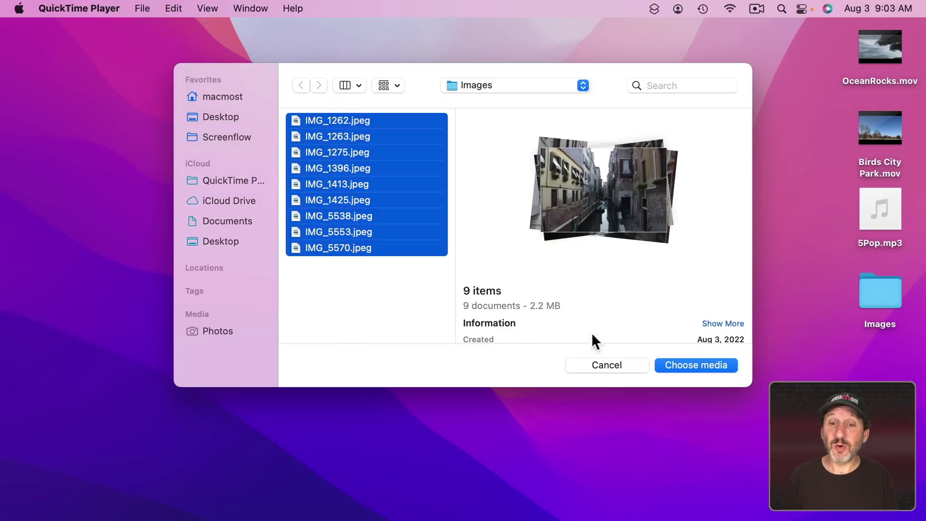
left_click(704, 365)
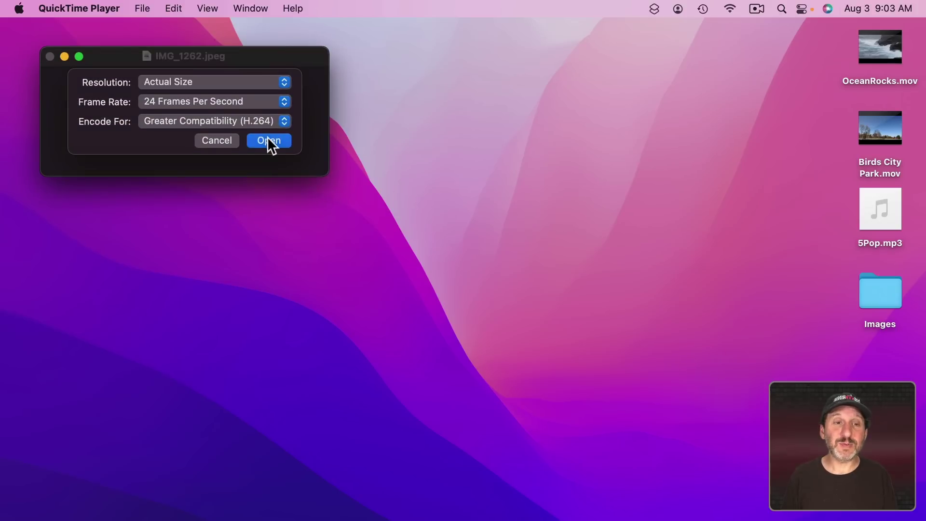
left_click(268, 139)
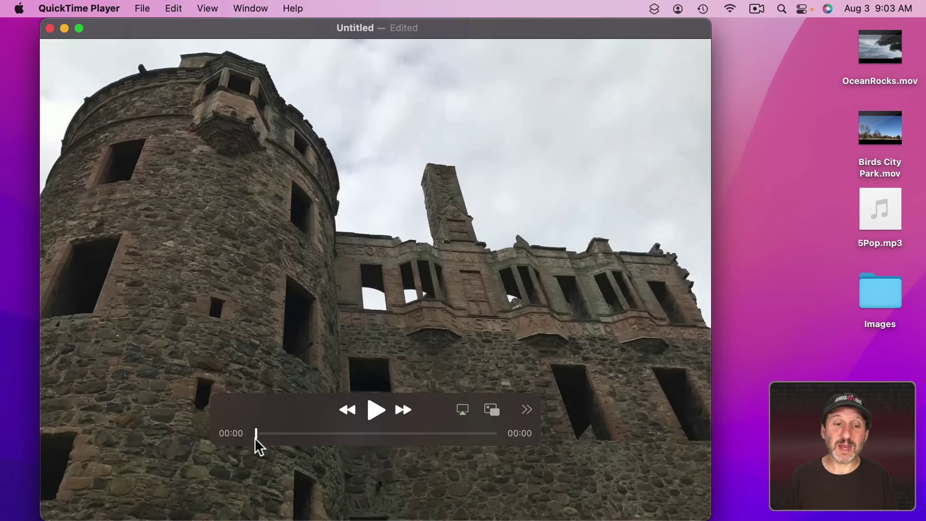
Scrub the new video from the castle photos to the Venice canal photo.
left_click_drag(261, 436, 495, 454)
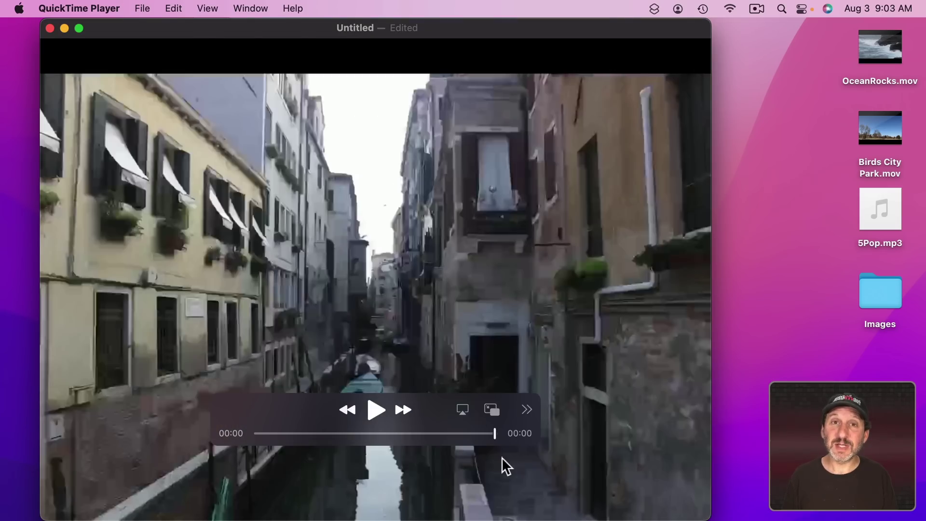
key("super+z")
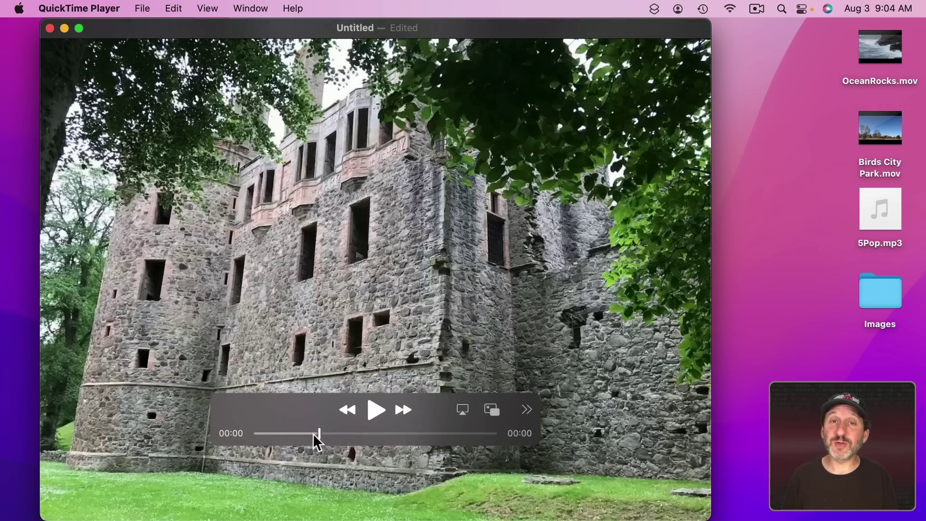
mouse_move(316, 437)
left_mouse_down()
mouse_move(279, 438)
mouse_move(467, 455)
mouse_move(374, 450)
left_mouse_up()
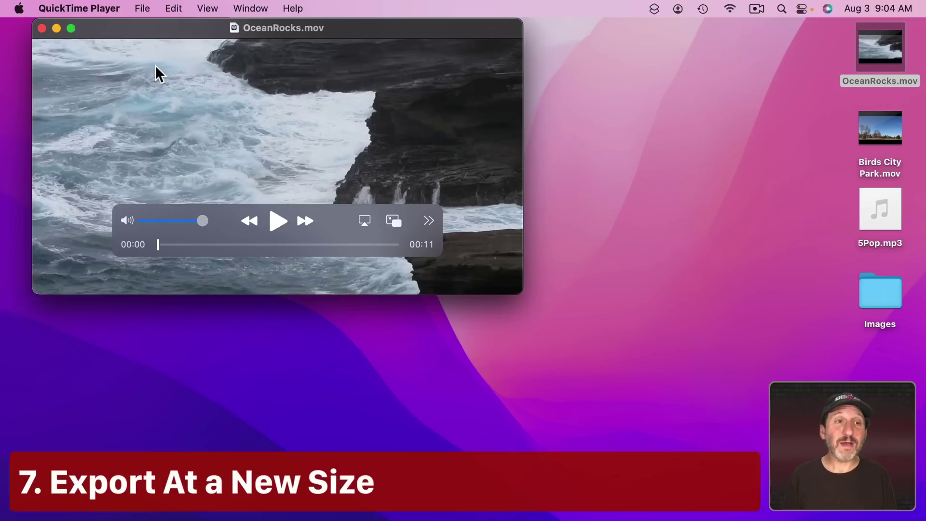
Start a 1080p export of OceanRocks.mov and look over the available format choices.
left_click(145, 8)
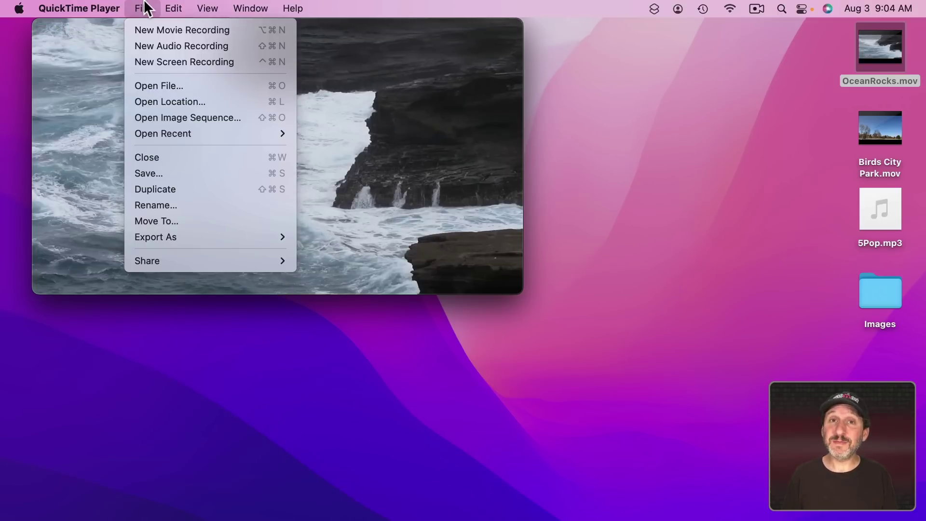
mouse_move(169, 233)
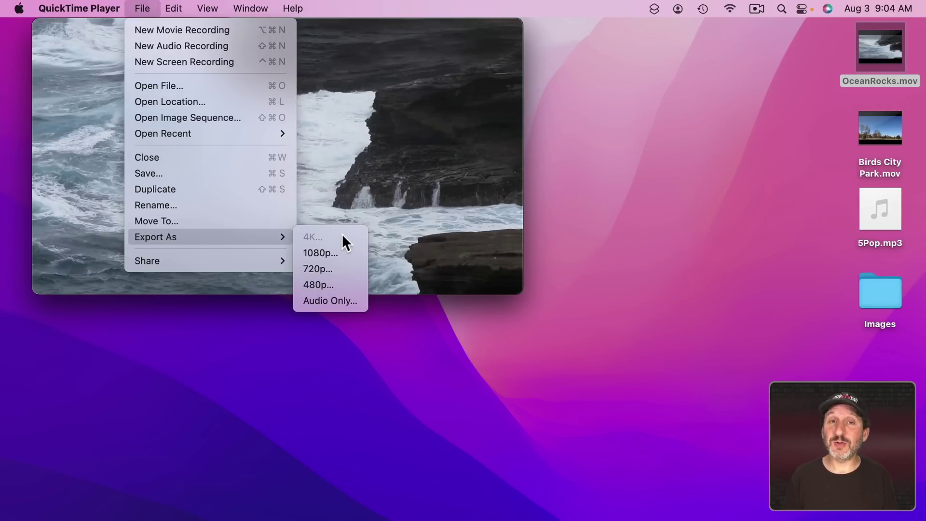
left_click(323, 253)
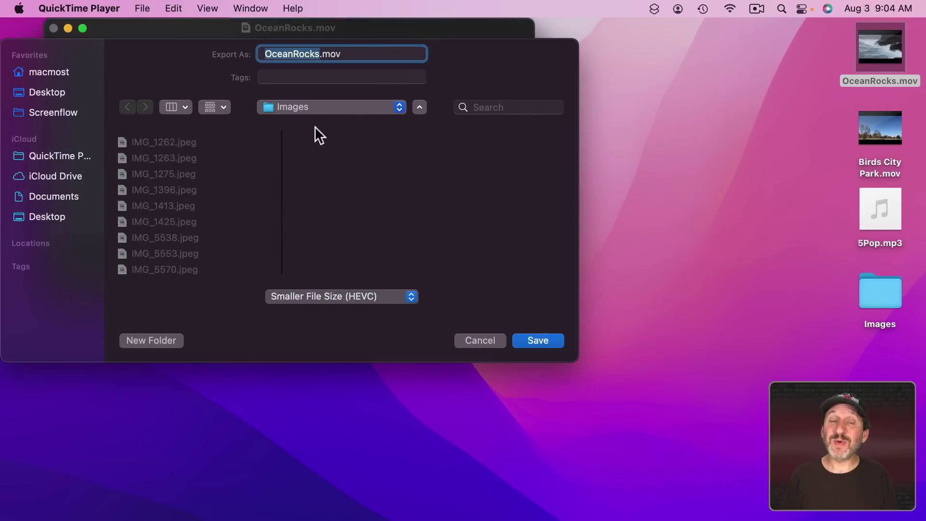
left_click(316, 298)
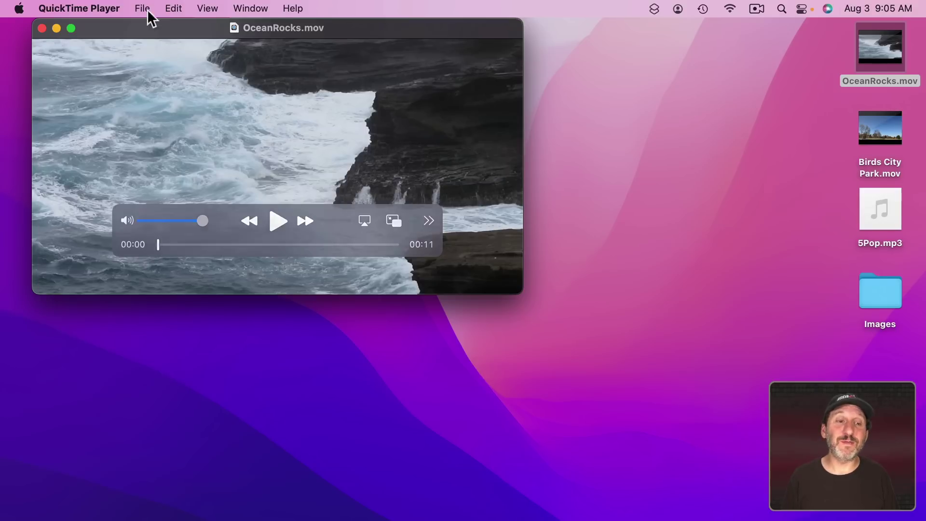
Browse the Export As resolution options, then show the Export Progress window.
left_click(146, 11)
mouse_move(175, 236)
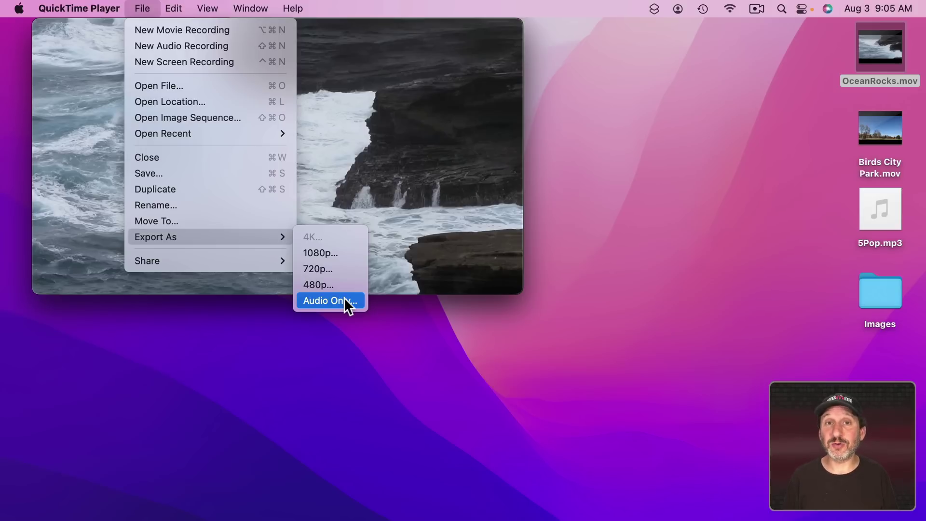
mouse_move(246, 5)
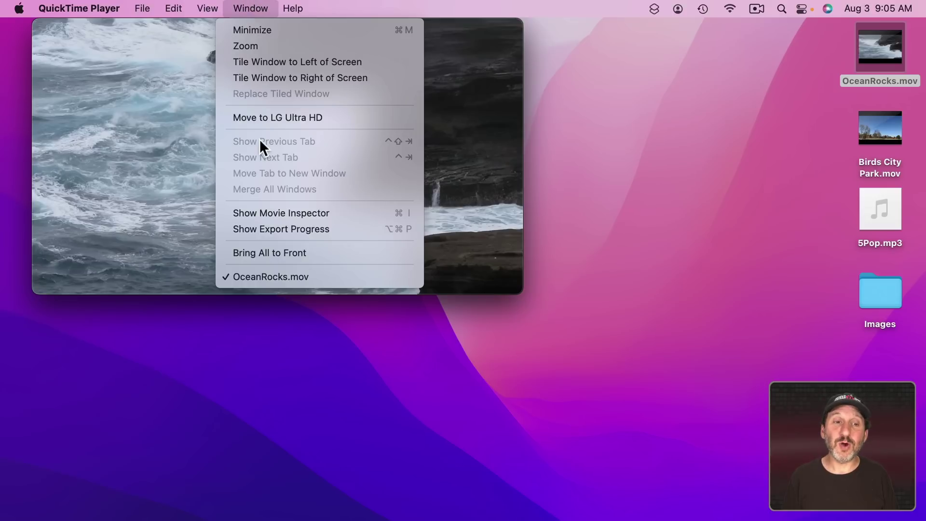
left_click(280, 229)
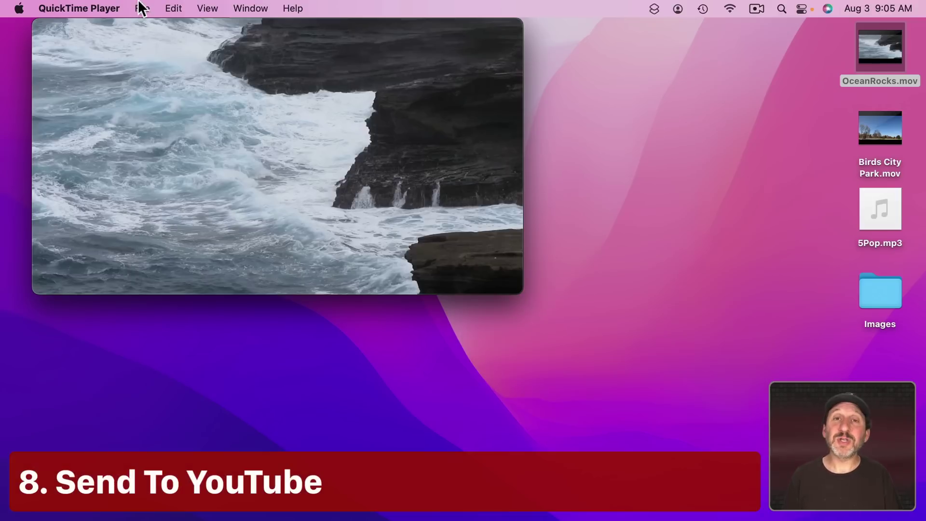
left_click(139, 7)
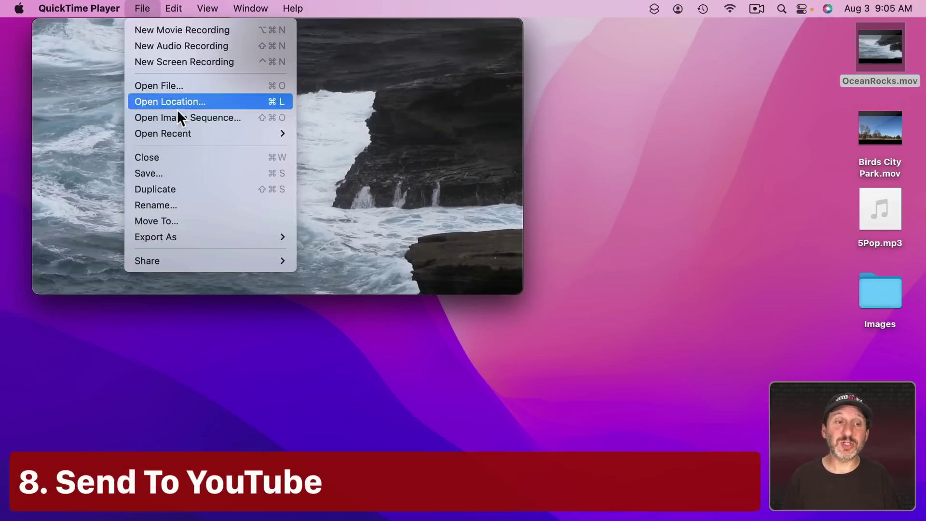
mouse_move(190, 261)
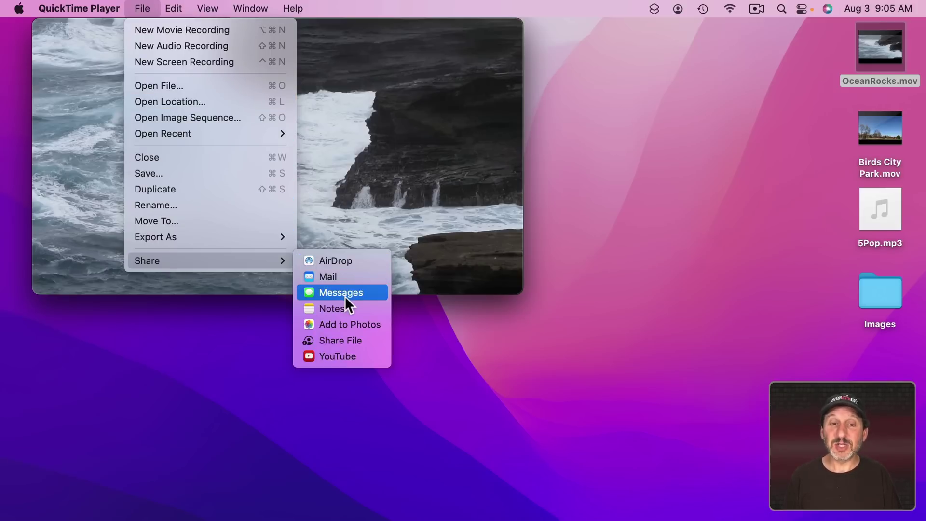
left_click(345, 357)
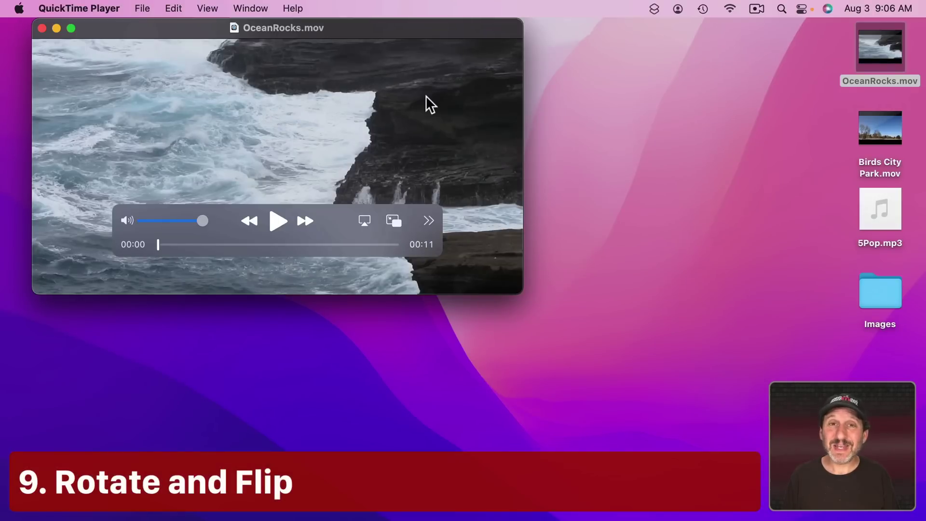
left_click(176, 9)
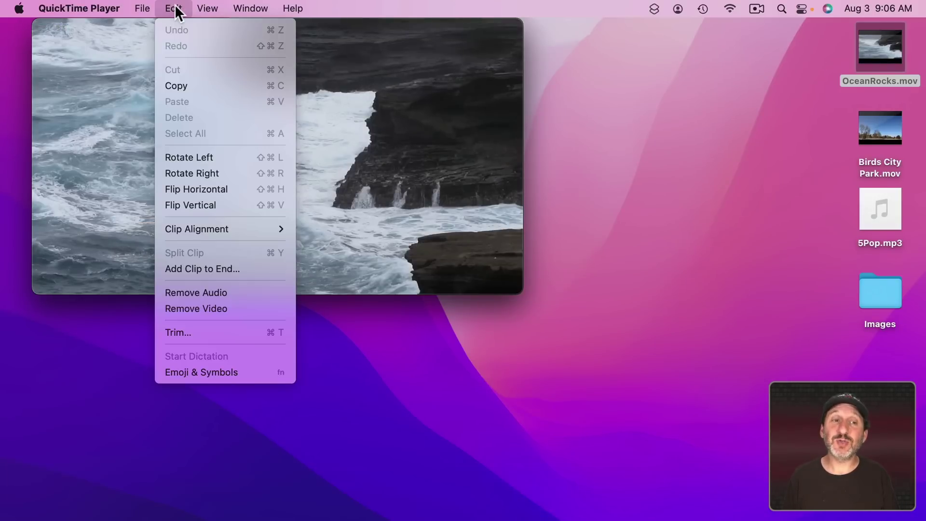
left_click(241, 154)
key("super+z")
left_click(174, 8)
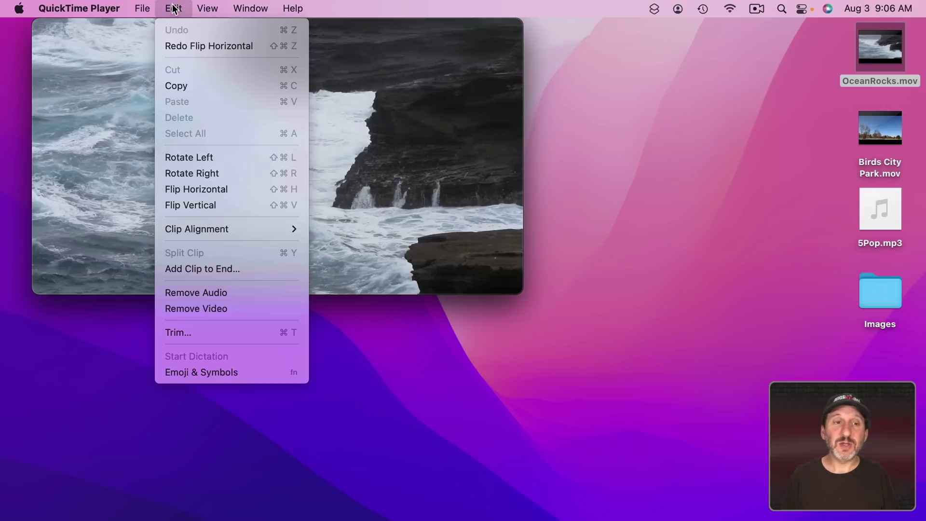
left_click(215, 192)
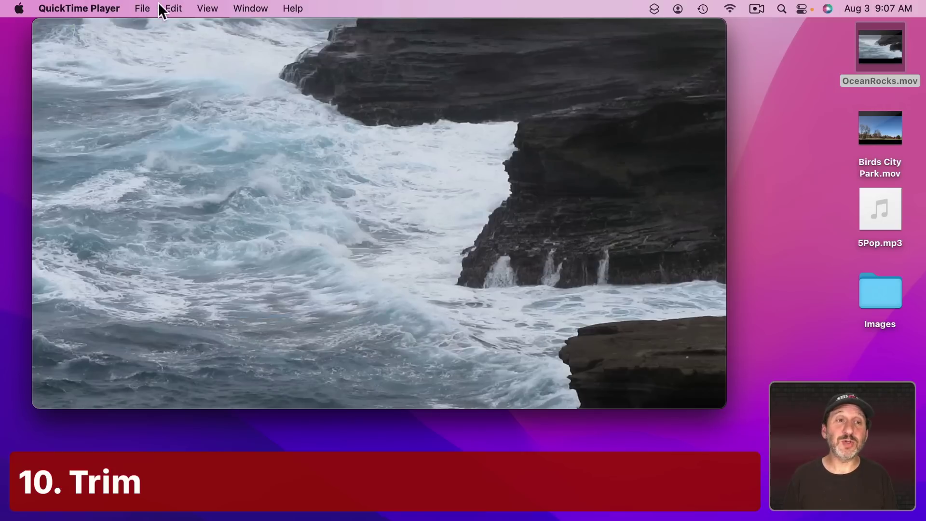
Trim OceanRocks.mov to about 9 seconds, cutting a little from its start and end.
left_click(164, 7)
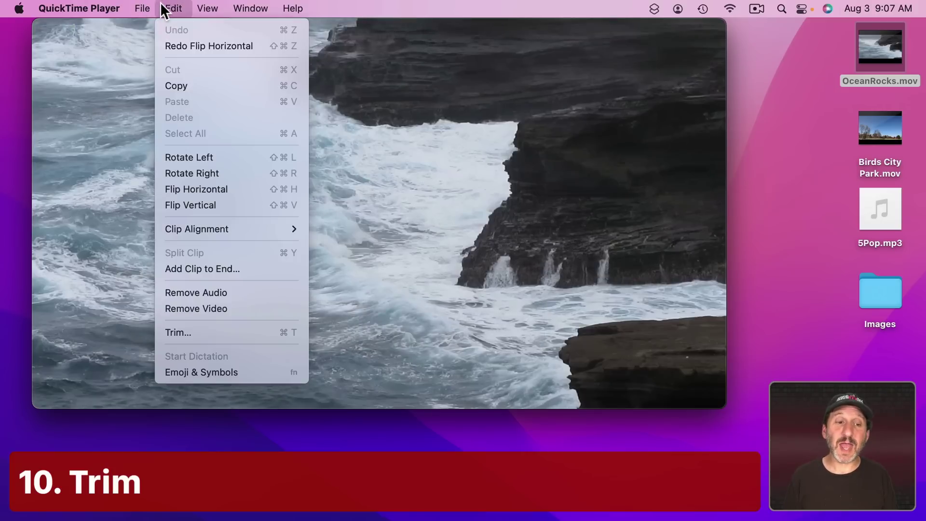
left_click(235, 334)
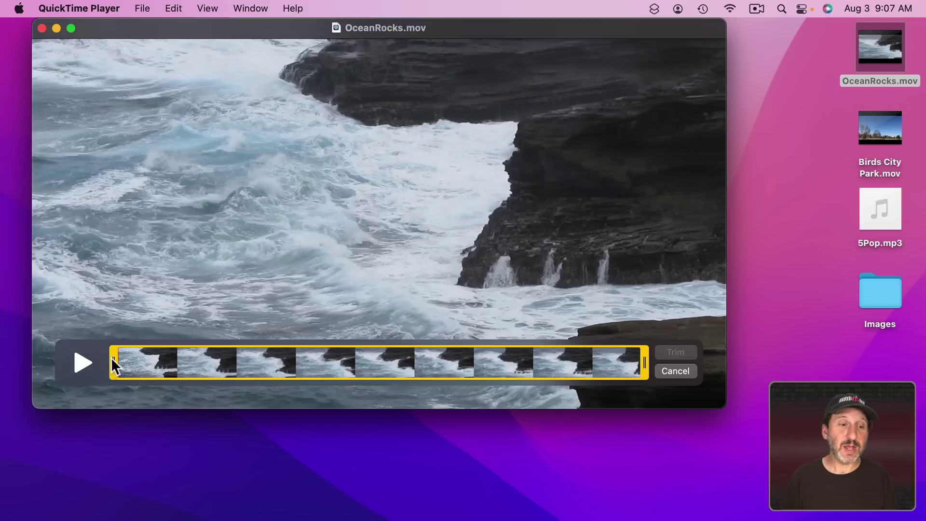
left_click_drag(112, 359, 151, 360)
left_click_drag(645, 359, 595, 360)
left_click(674, 352)
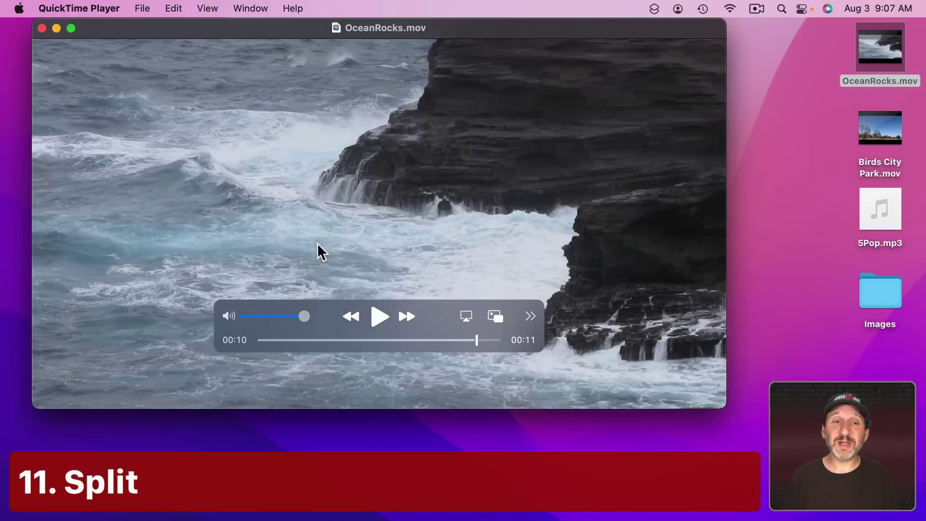
Show OceanRocks.mov as clips and split it at a point partway through.
left_click(205, 7)
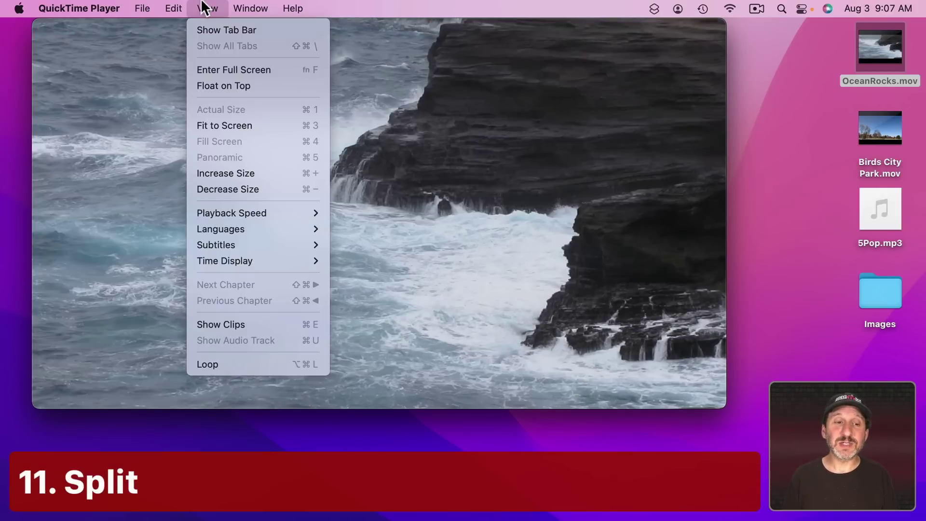
left_click(236, 322)
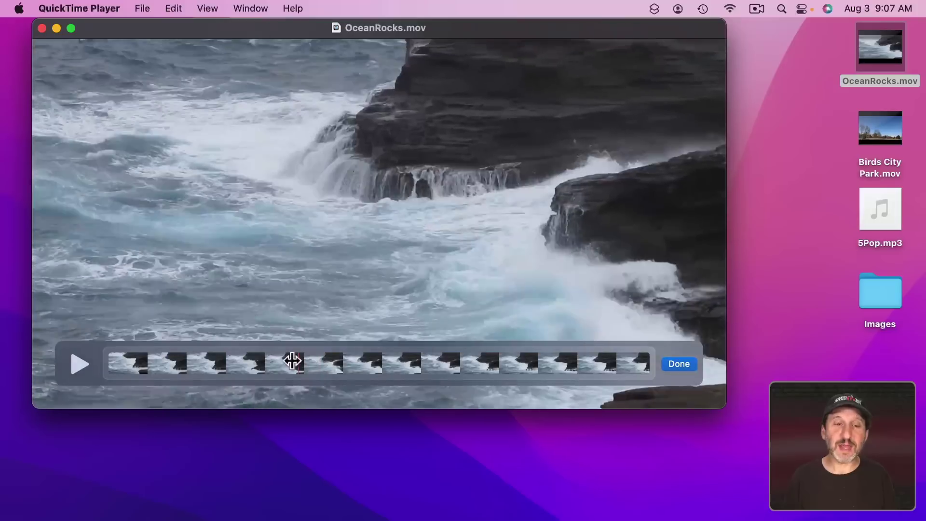
left_click(292, 360)
left_click(175, 8)
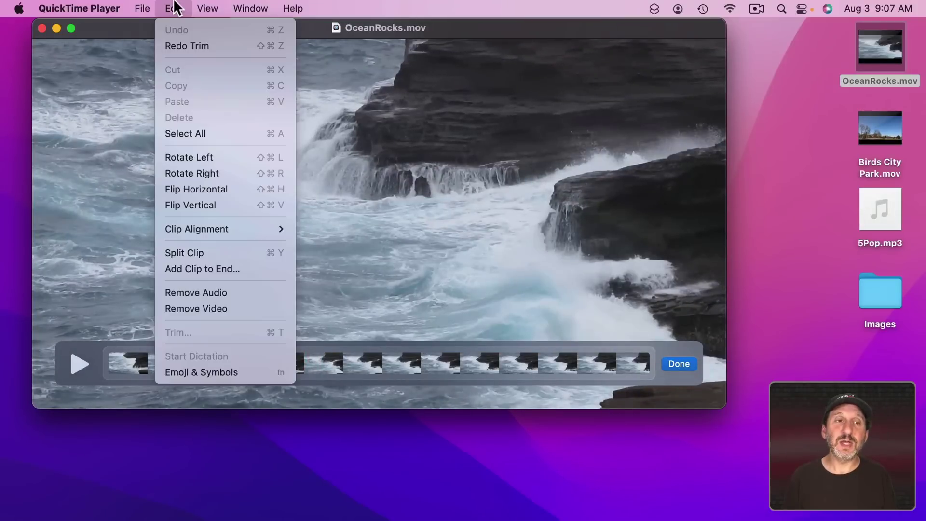
left_click(238, 253)
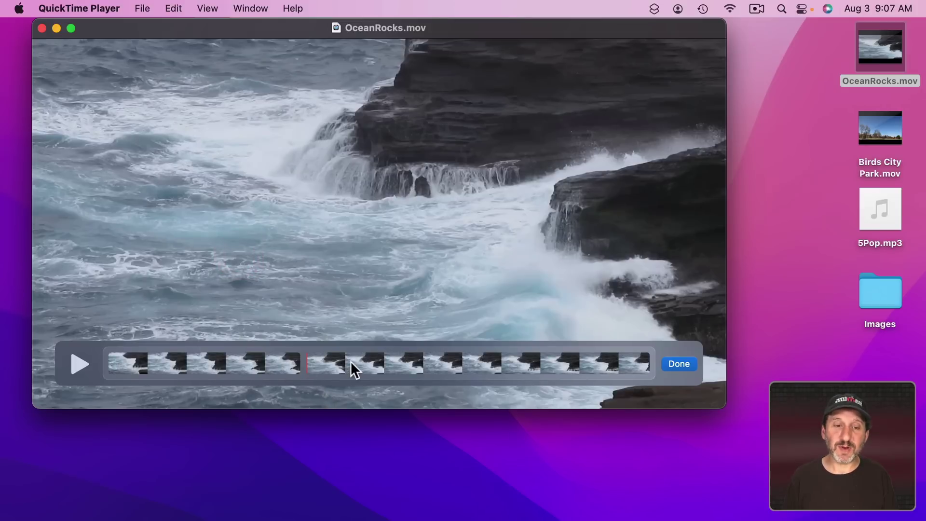
Select a clip, delete it, then undo the deletion to restore it.
left_click(273, 364)
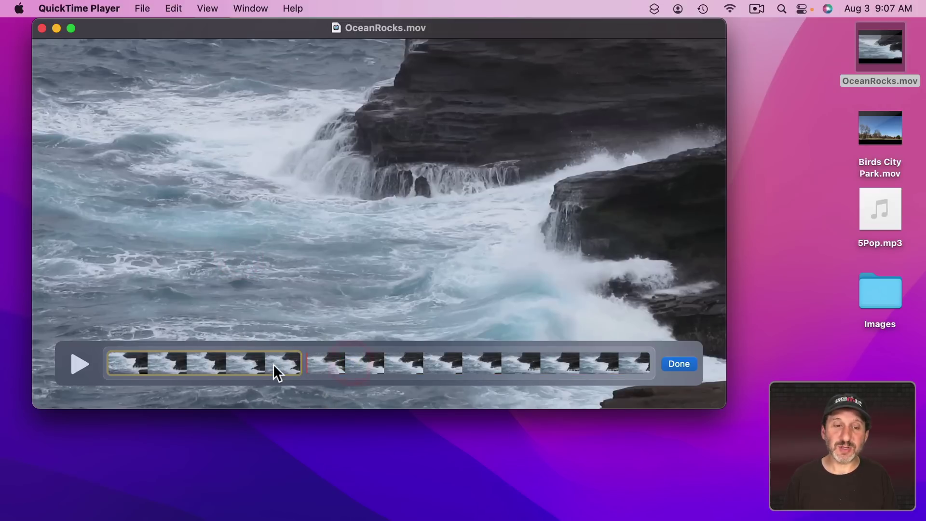
left_click(345, 359)
key("BackSpace")
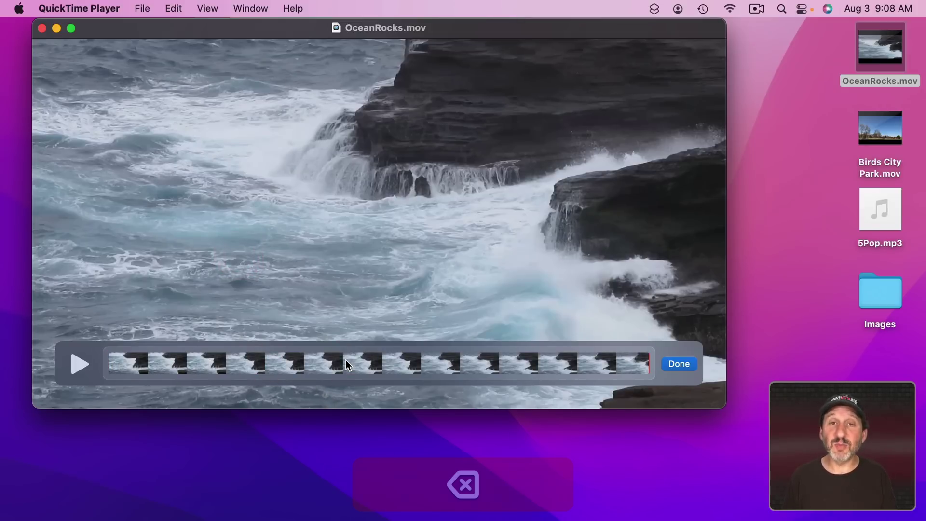
key("super+z")
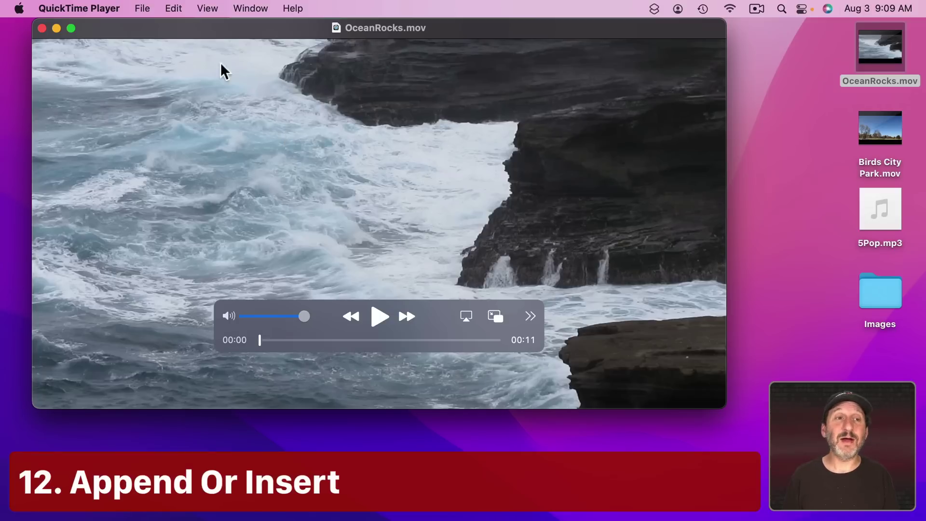
Append Birds City Park.mov from the Desktop after the ocean clip.
left_click(173, 8)
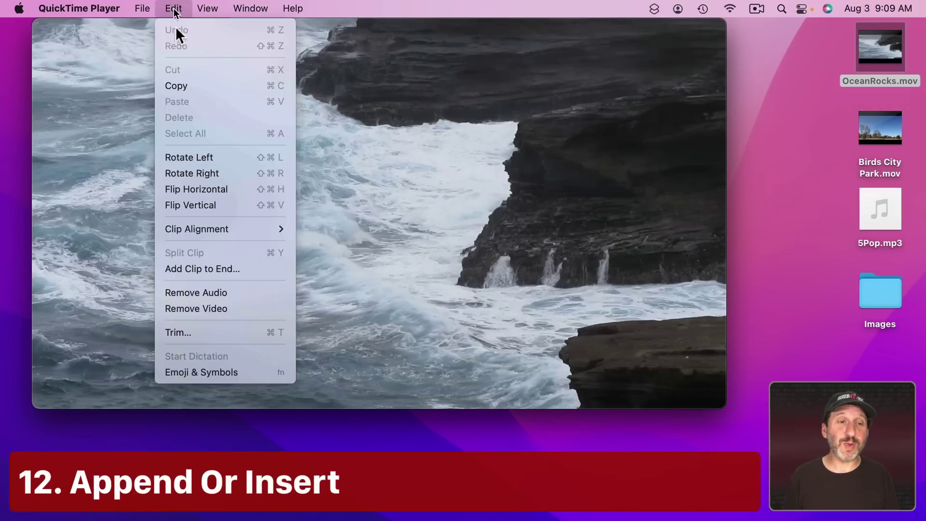
left_click(206, 266)
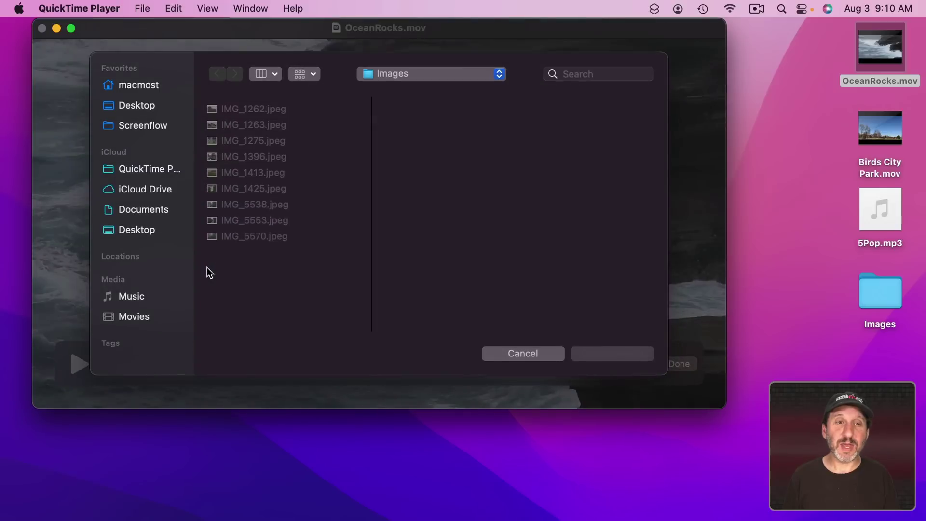
key("super+d")
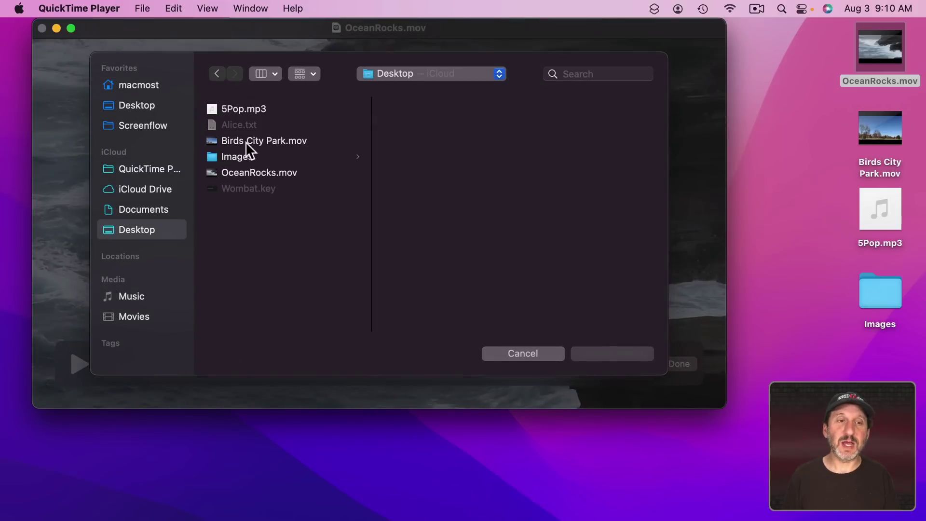
double_click(245, 141)
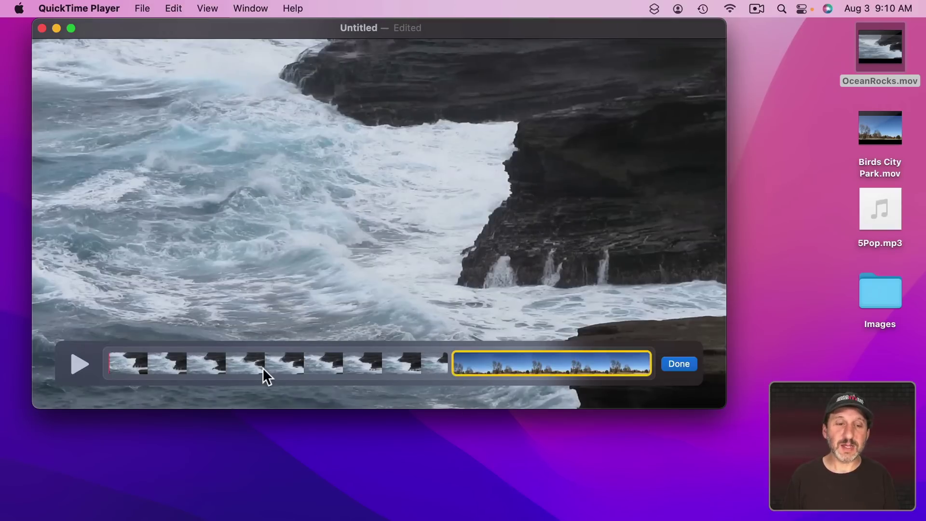
Select the clips and reveal the Option-key Add Clip to Beginning and Insert Before commands.
left_click(262, 366)
left_click(491, 362)
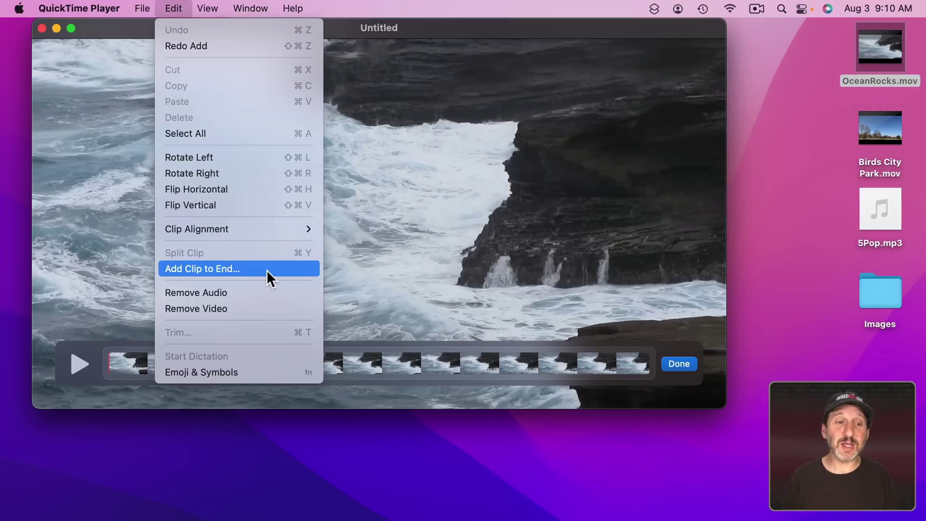
key("alt")
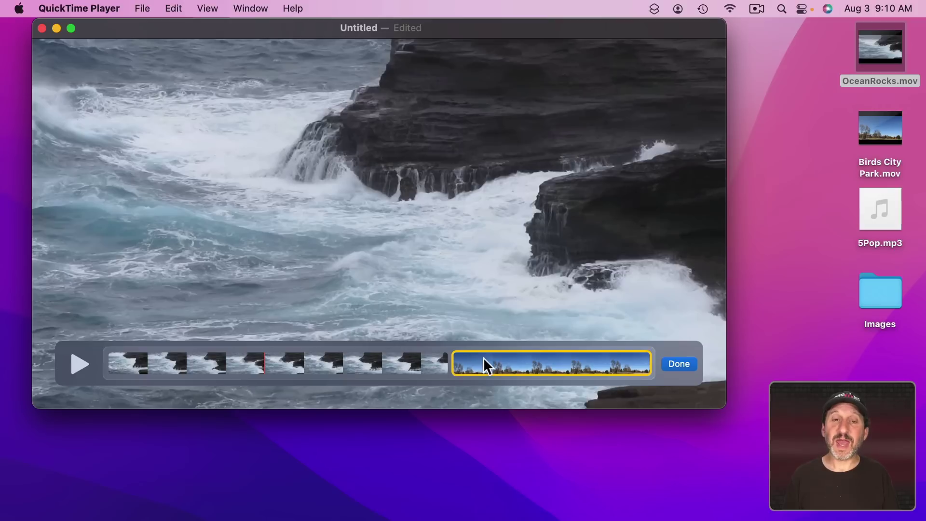
left_click(171, 6)
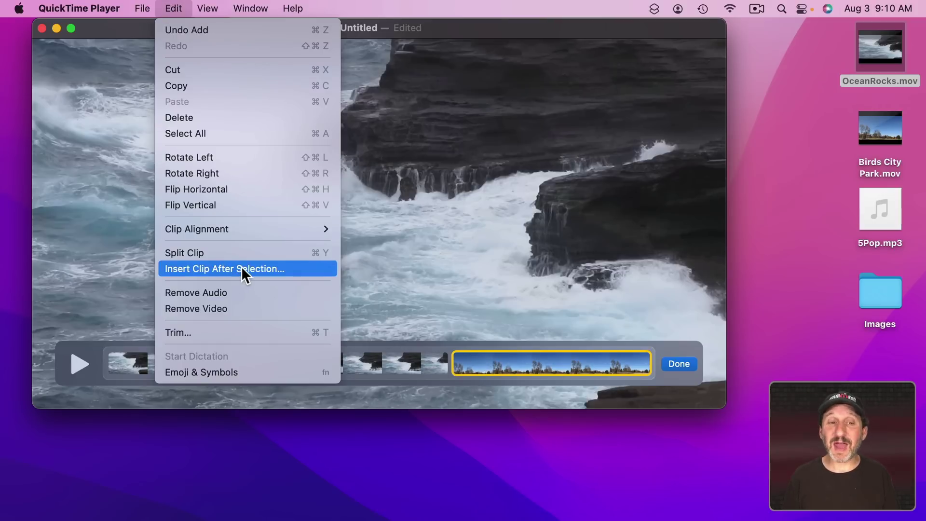
key("alt")
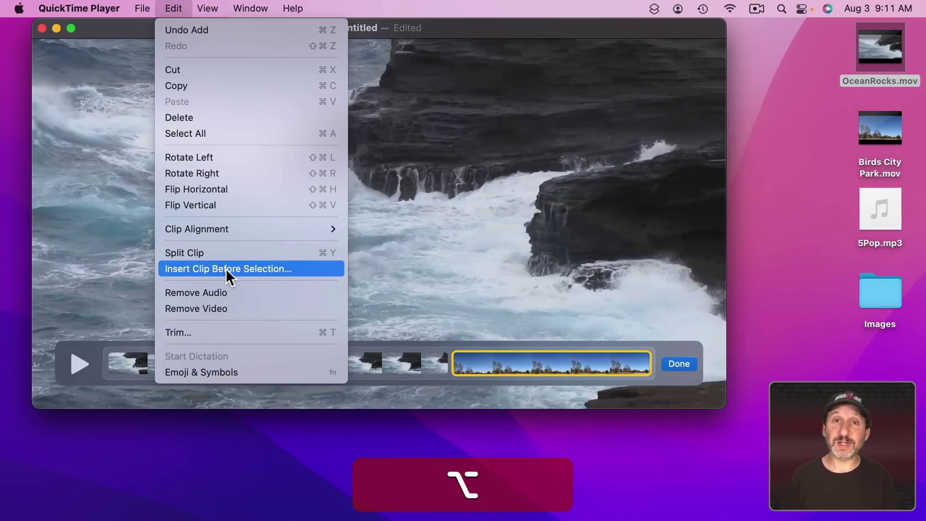
Remove the video's original audio and add 5Pop.mp3 as its soundtrack.
left_click(177, 7)
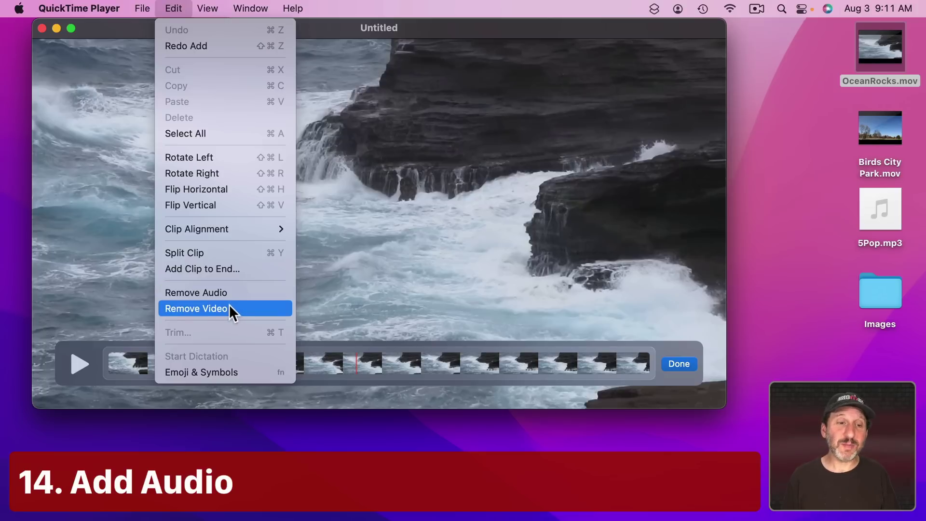
left_click(230, 293)
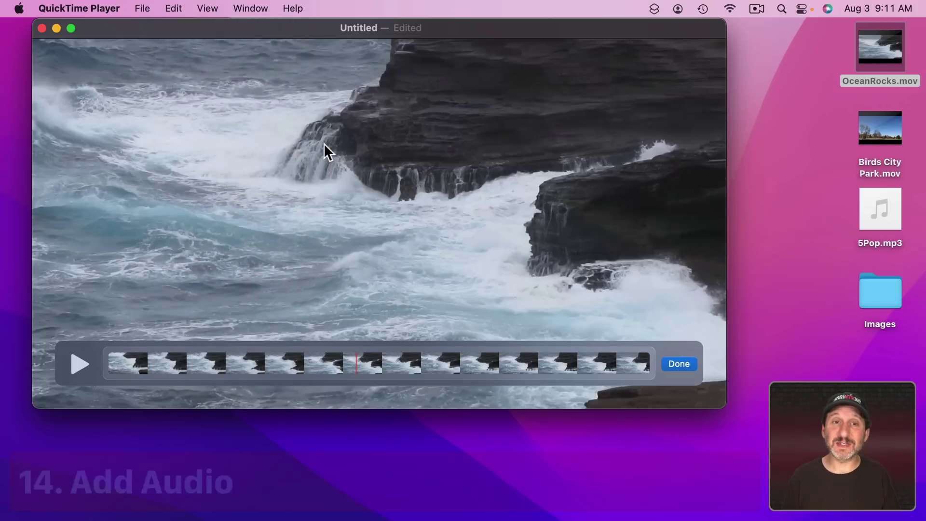
left_click(174, 8)
mouse_move(215, 234)
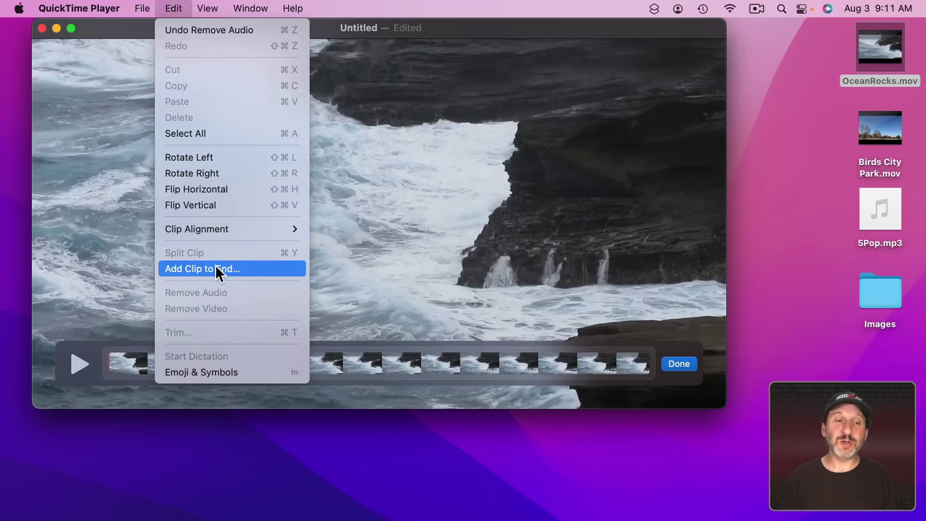
left_click(256, 265, "alt")
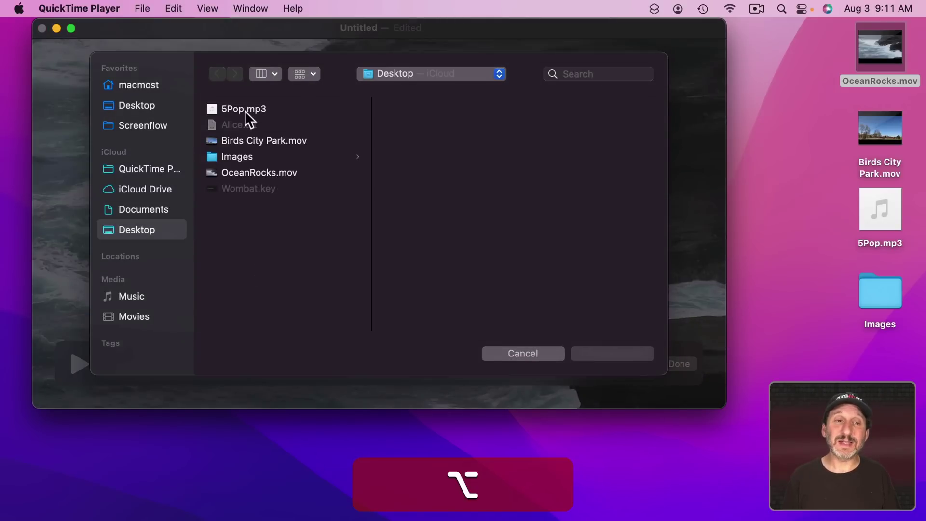
left_click(245, 111)
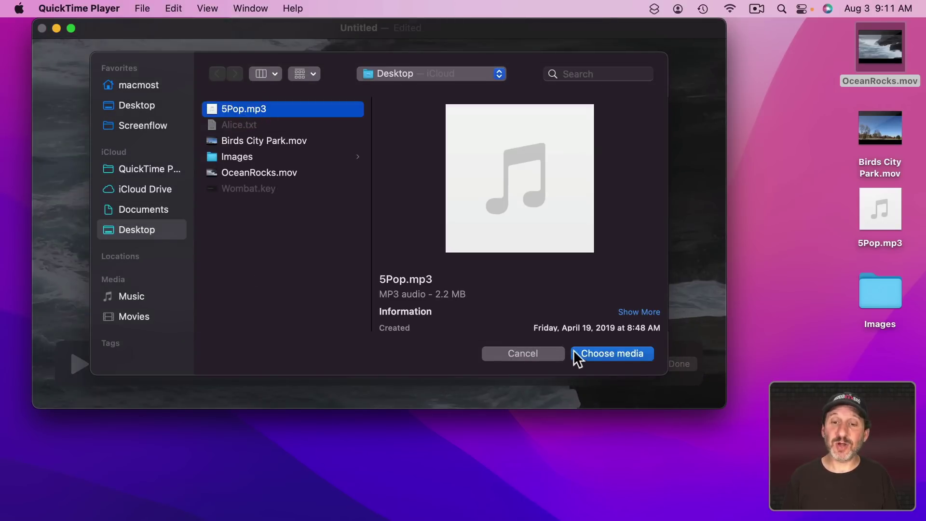
left_click(591, 352)
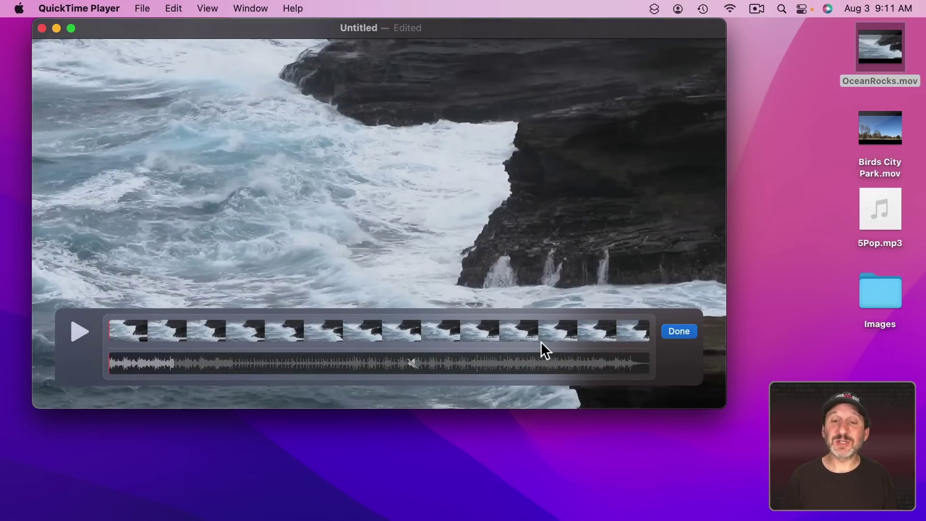
Finish clip editing and play the edited movie to check it.
left_click(682, 329)
left_click(376, 325)
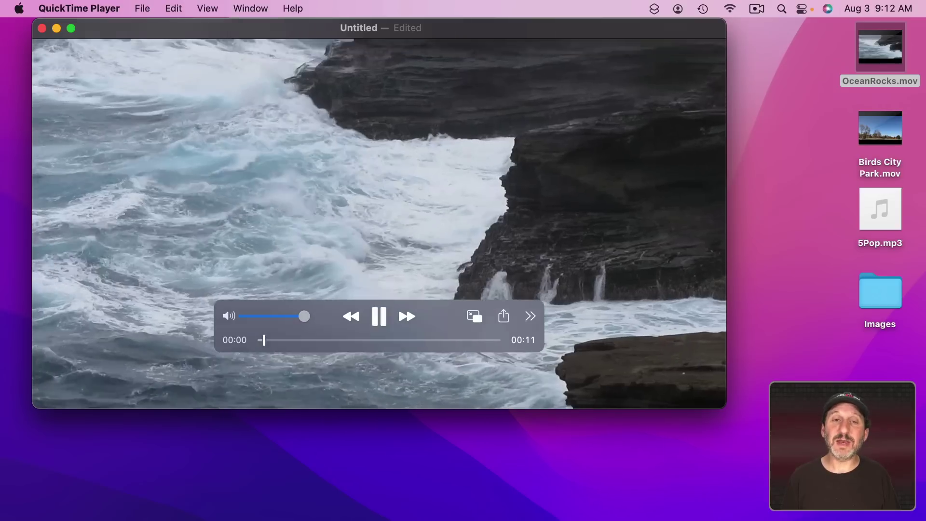
left_click(374, 324)
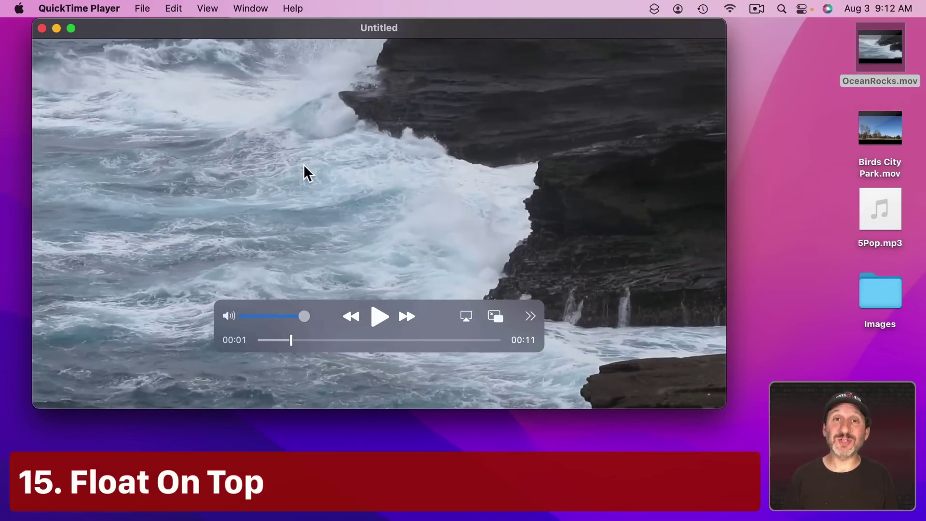
Turn on Float on Top and arrange a new Finder window behind the floating video.
left_click(207, 6)
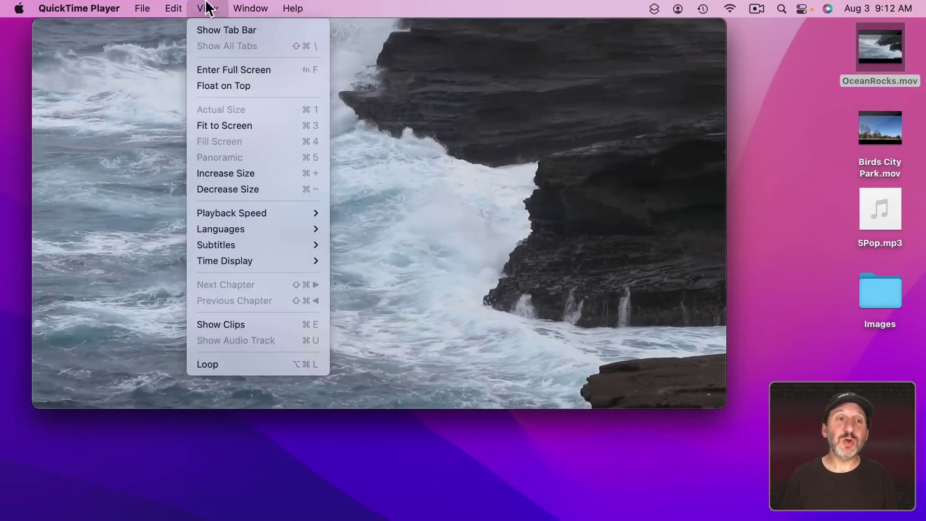
left_click(234, 86)
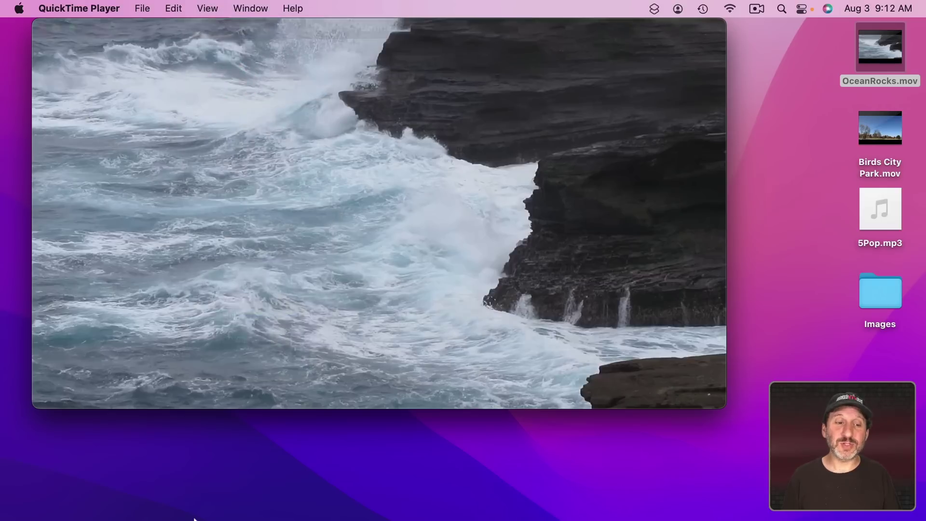
left_click(194, 458)
key("super+n")
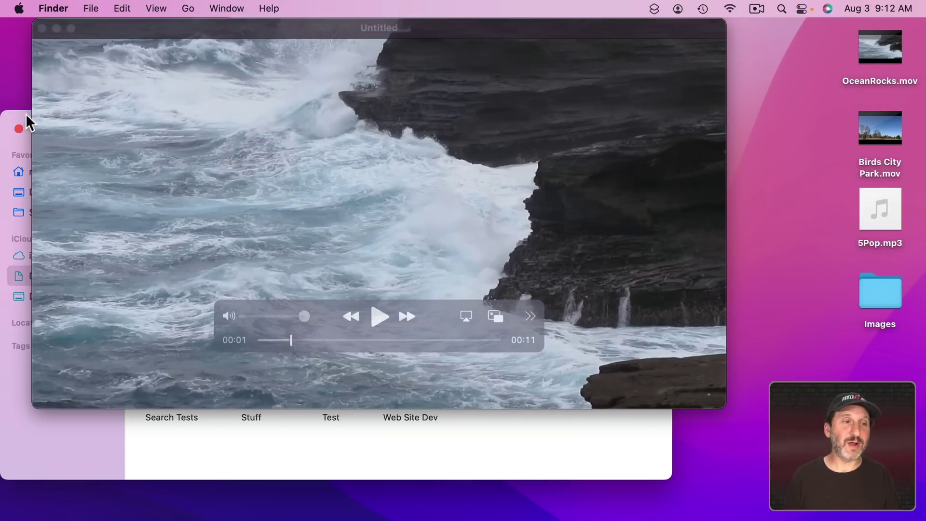
left_click_drag(96, 49, 224, 98)
left_click(153, 92)
mouse_move(154, 92)
left_mouse_down()
mouse_move(261, 19)
mouse_move(118, 91)
left_mouse_up()
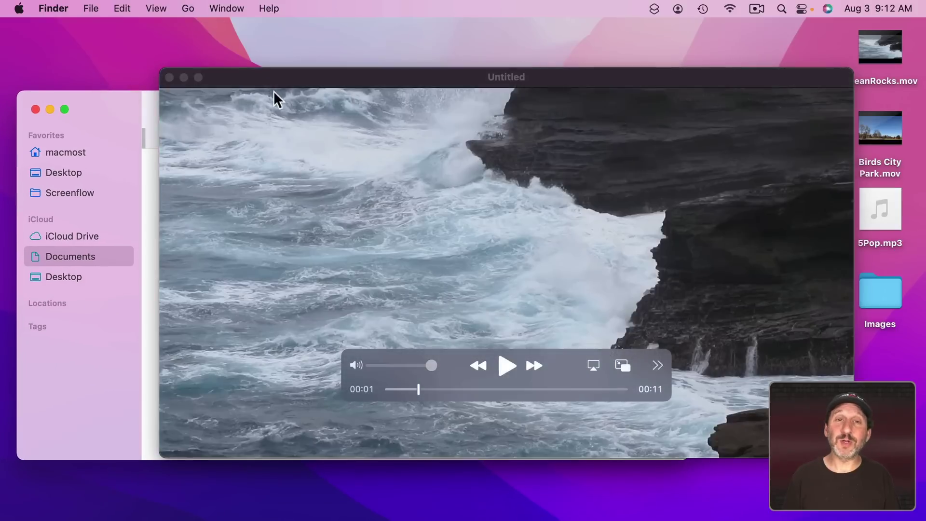
Bring the player back to the front and switch Float on Top off.
left_click(253, 112)
left_click(207, 8)
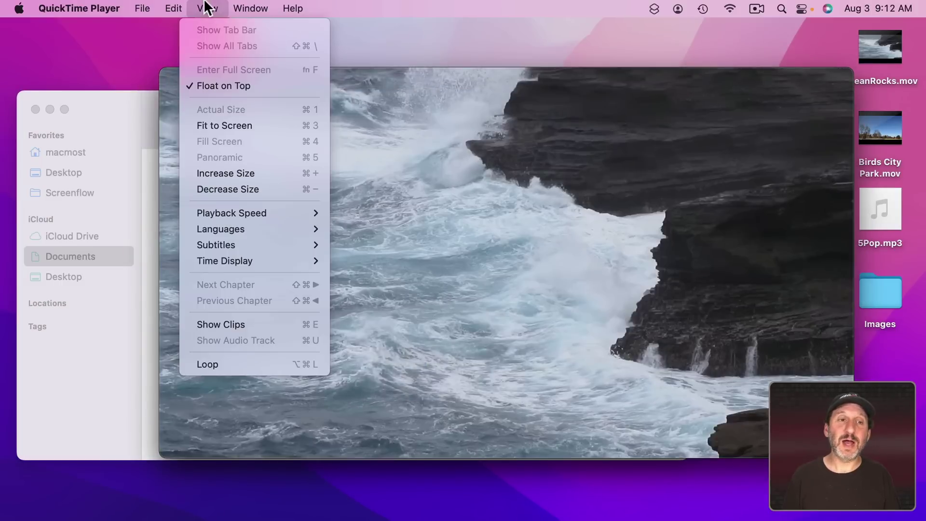
left_click(233, 83)
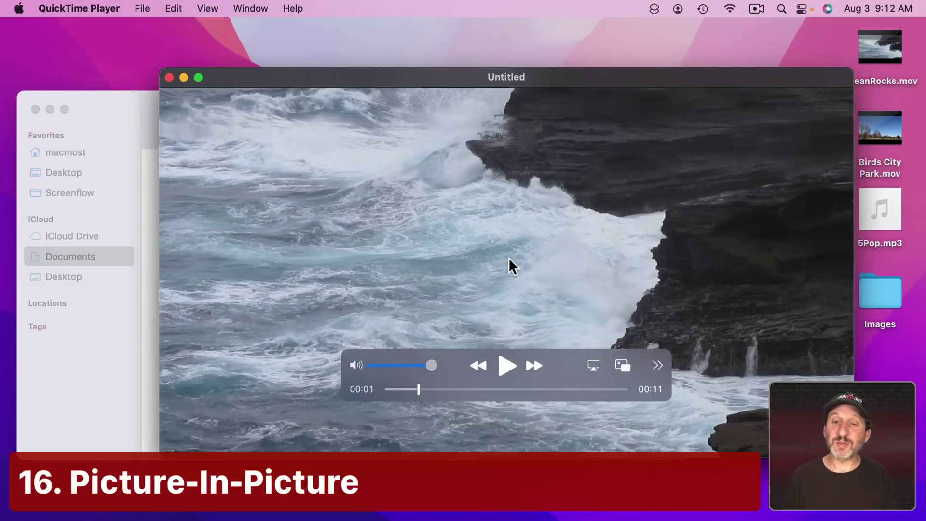
Pop the video into picture-in-picture, resize the panel, park it top-right, then restore it.
left_click(622, 367)
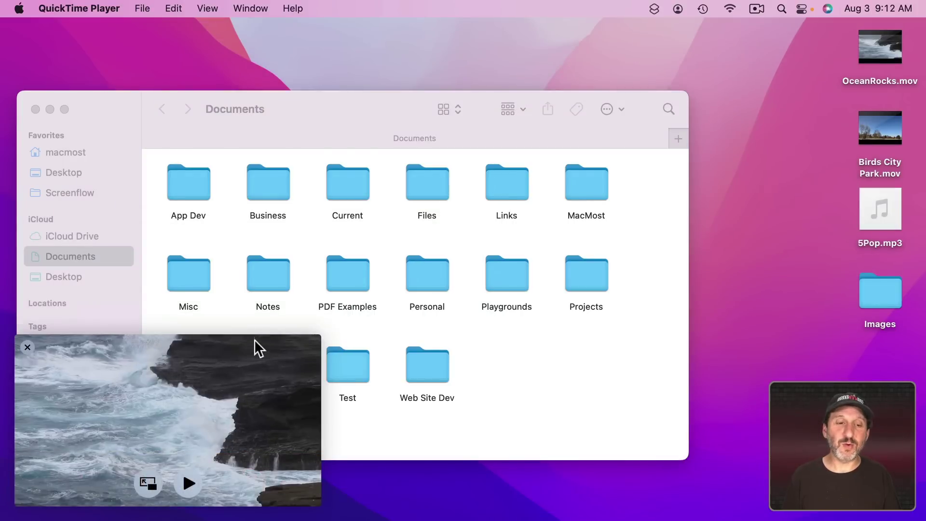
mouse_move(256, 333)
left_mouse_down()
mouse_move(229, 438)
mouse_move(256, 347)
mouse_move(312, 279)
mouse_move(252, 345)
left_mouse_up()
left_click_drag(89, 399, 82, 187)
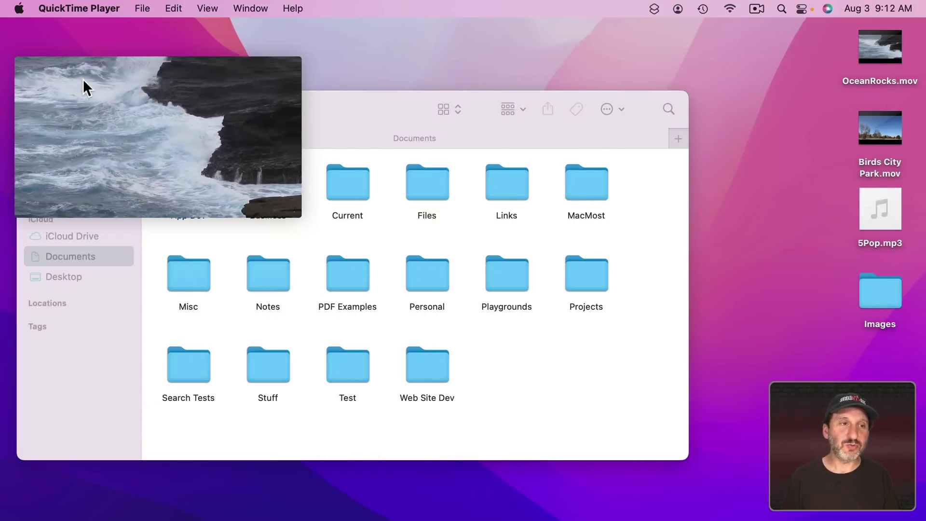
left_click_drag(83, 79, 638, 91)
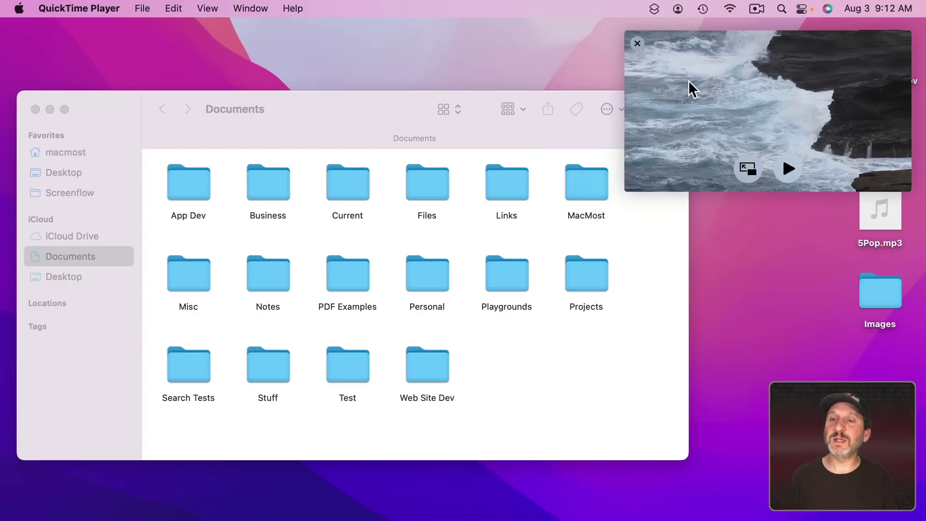
left_click(746, 170)
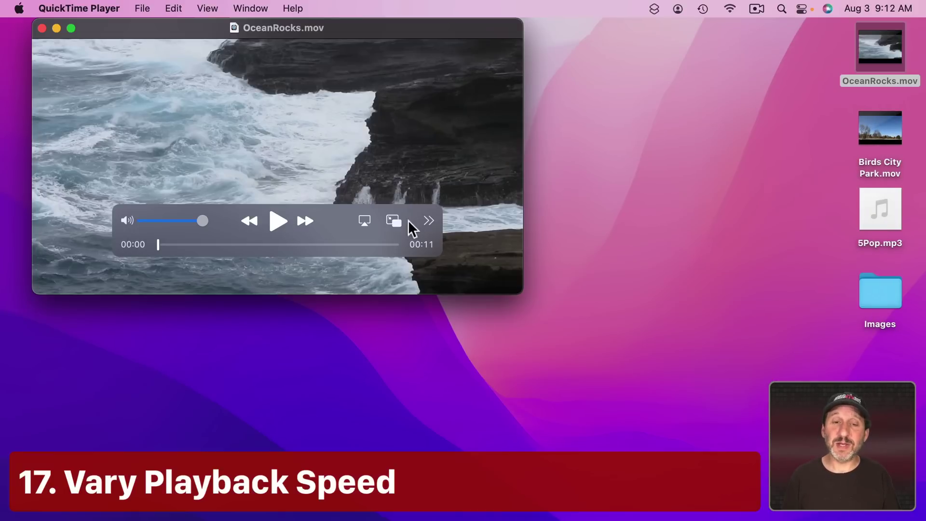
Check the extra playback options, then raise playback speed to 1.3× and back to 1.1×.
left_click(428, 220)
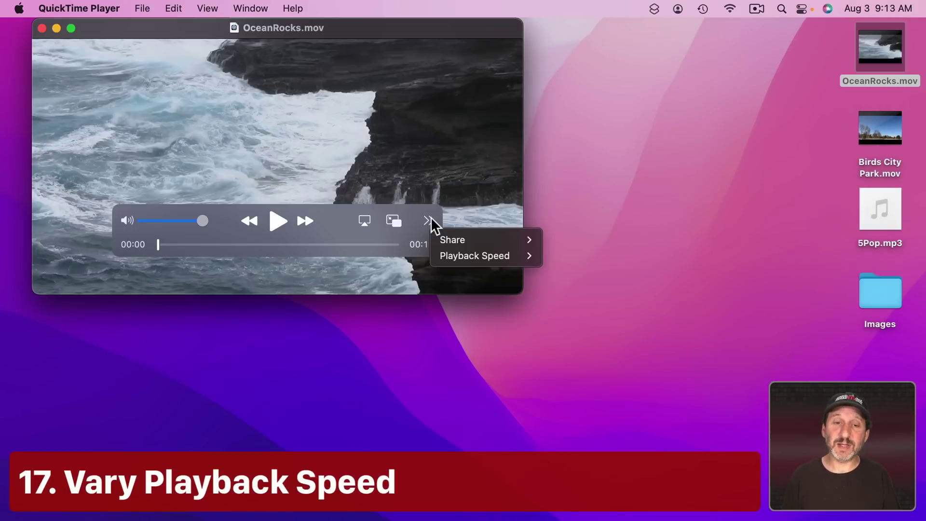
mouse_move(473, 257)
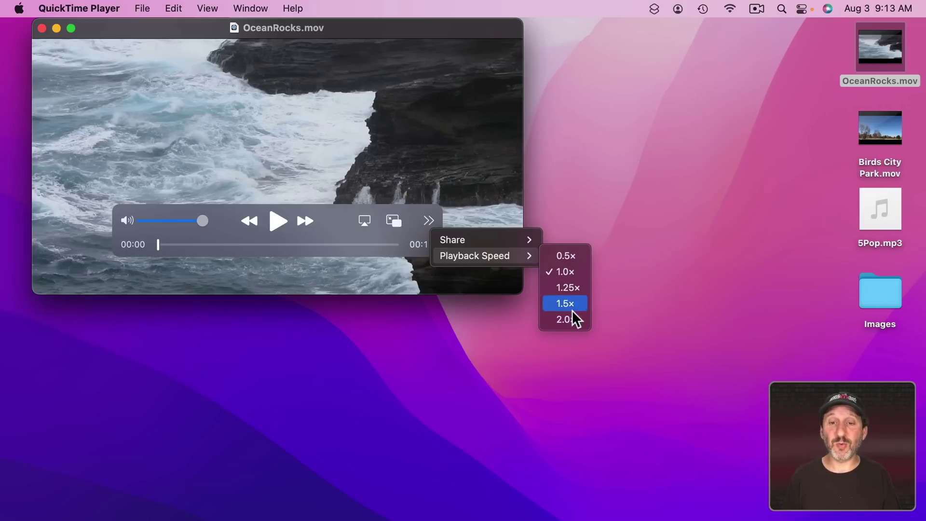
left_click(335, 228)
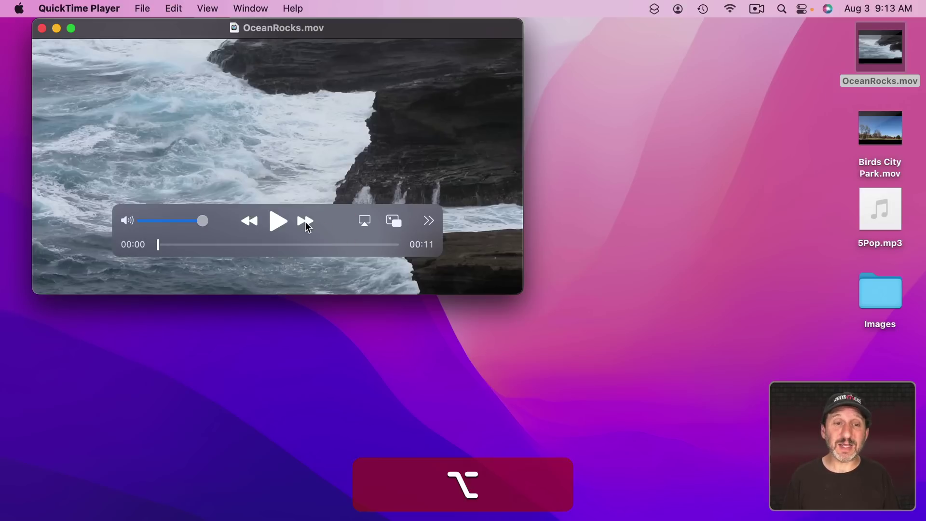
left_click(305, 221, "alt")
left_click(306, 222, "alt")
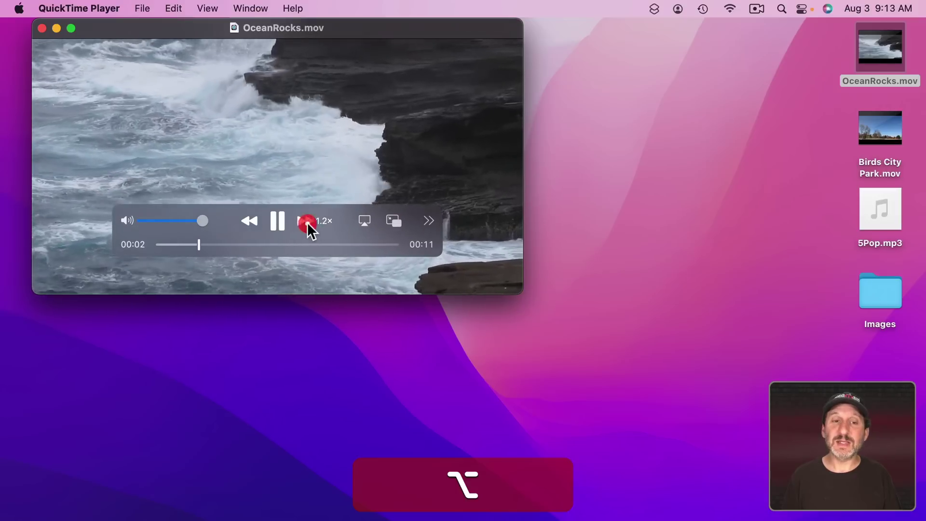
left_click(306, 221, "alt")
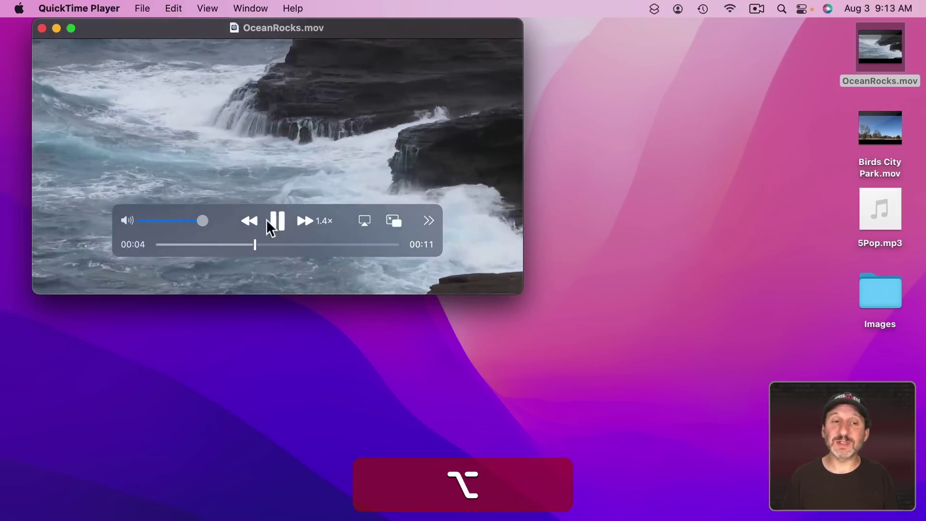
left_click(248, 222, "alt")
left_click(248, 222, "alt")
Play the video in reverse at increasing speed back to the start, then play forward.
left_click(248, 222, "alt")
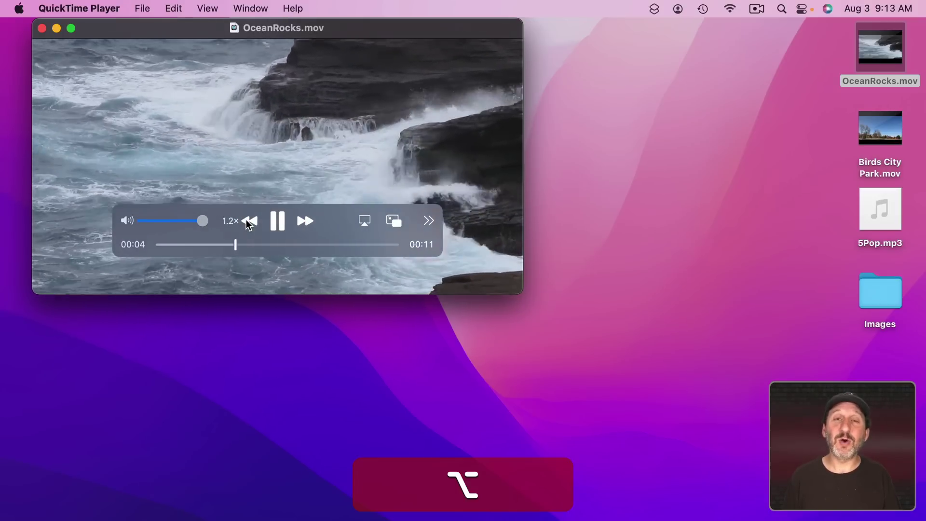
left_click(248, 222, "alt")
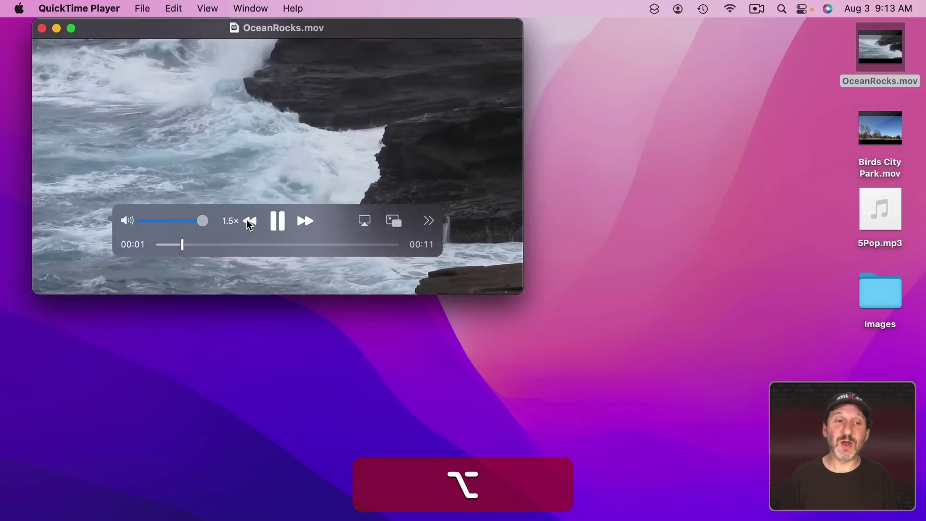
left_click(247, 222, "alt")
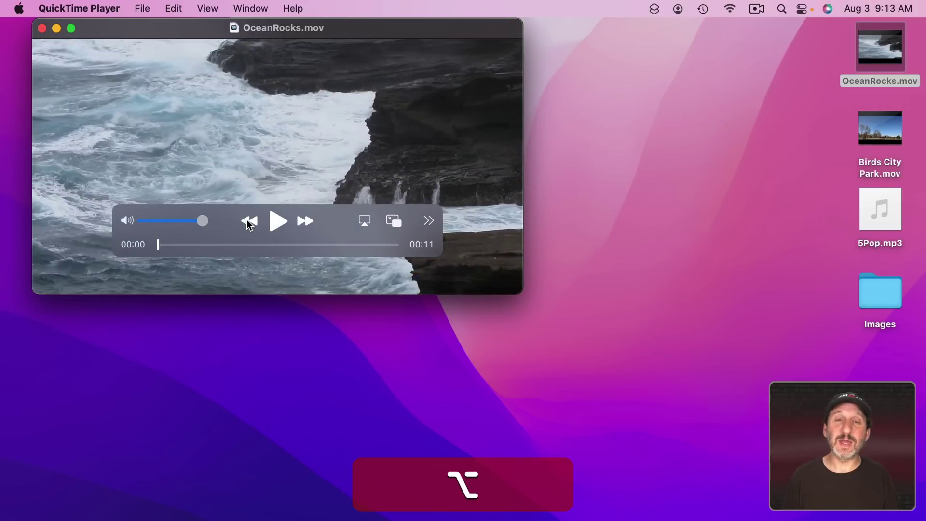
left_click(278, 223)
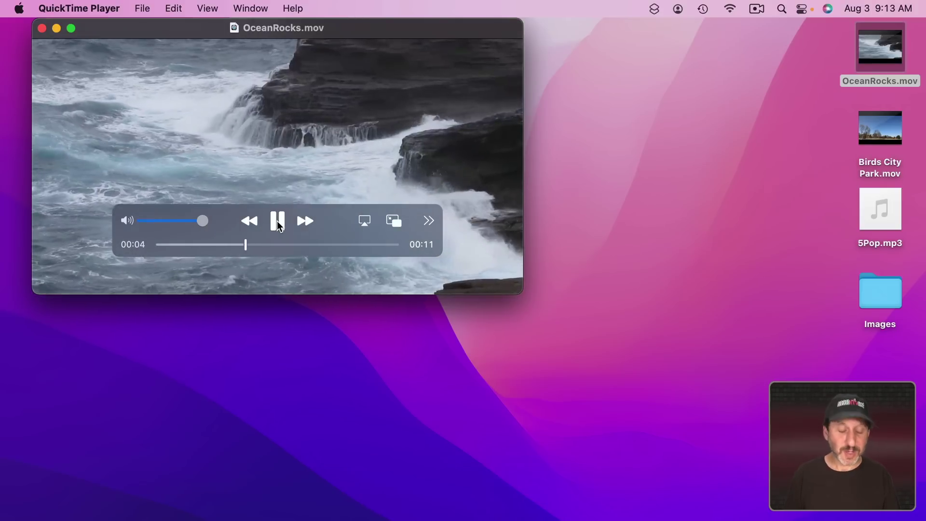
Skim forward and backward at 5×, pause at 00:04, then resume normal playback.
key("super+Right")
key("super+Right")
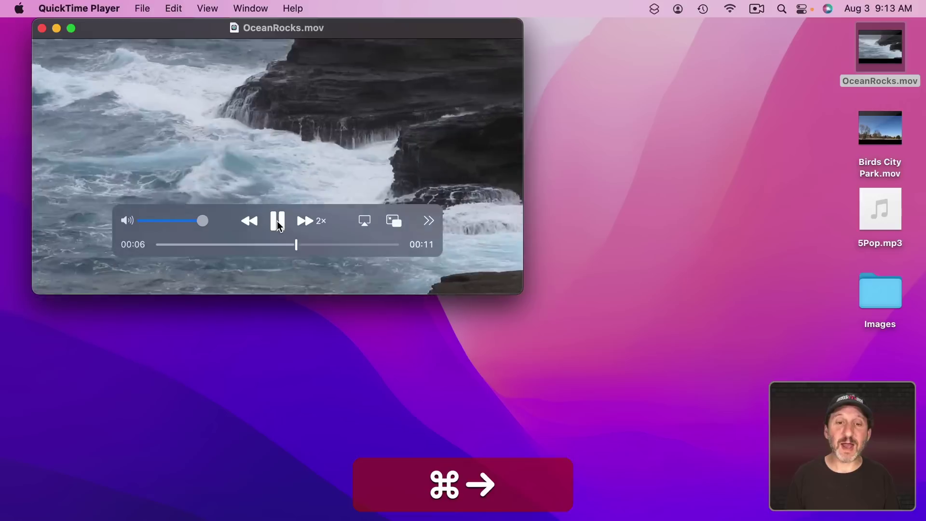
key("super+Left")
key("super+Left")
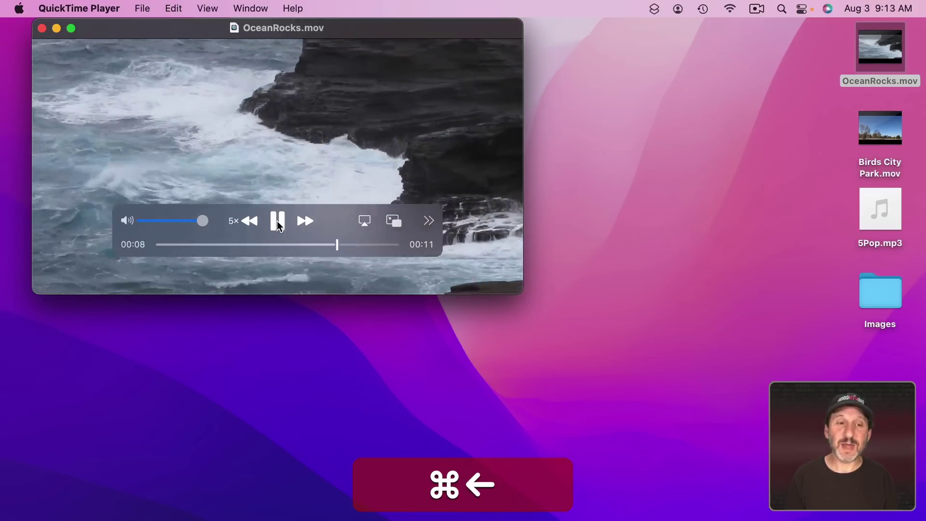
key("super+Right")
key("space")
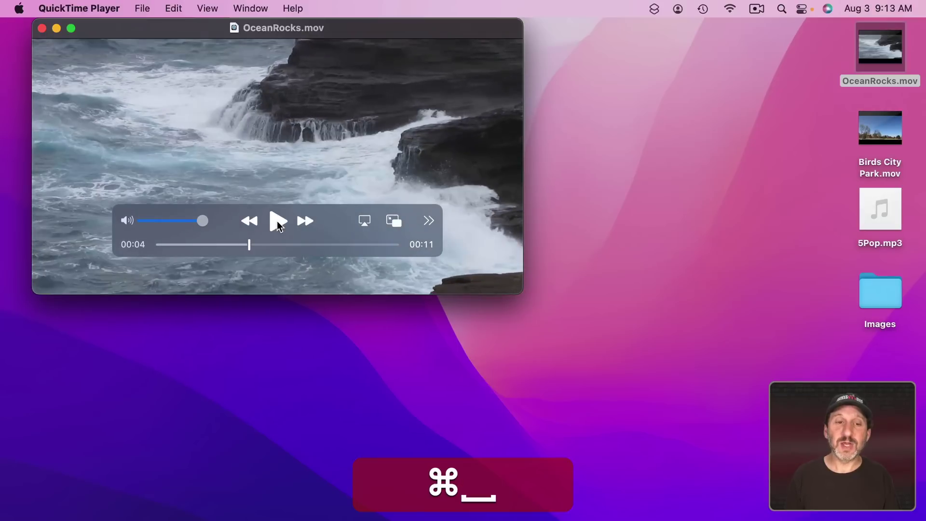
key("space")
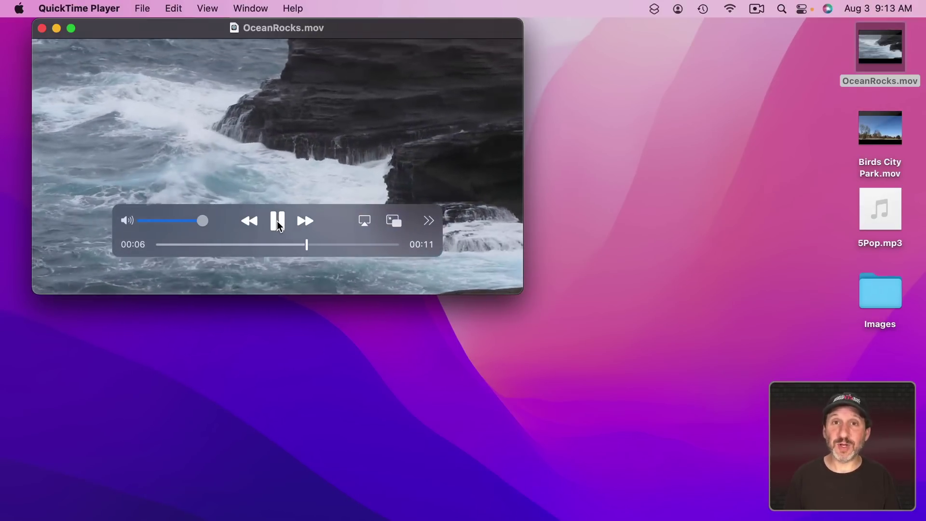
Pause the ocean video and step one frame back and one frame forward.
key("space")
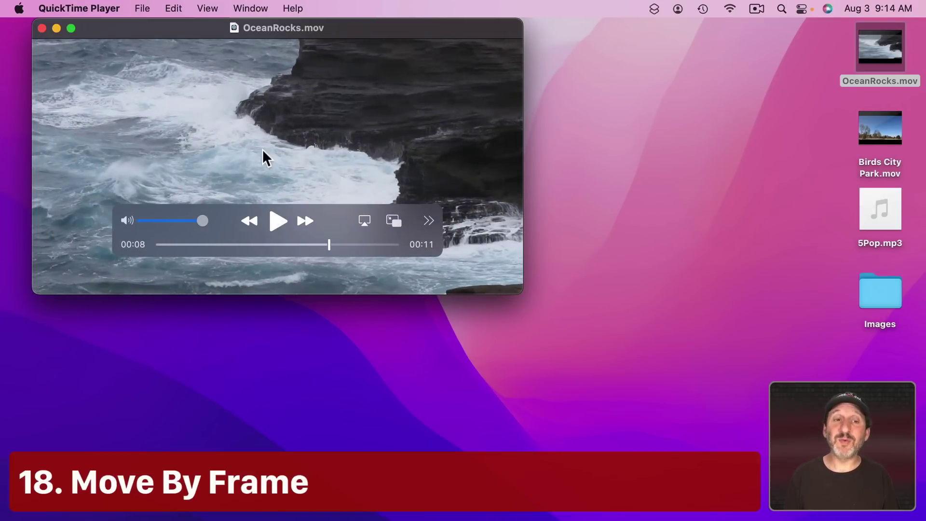
key("Left")
key("Right")
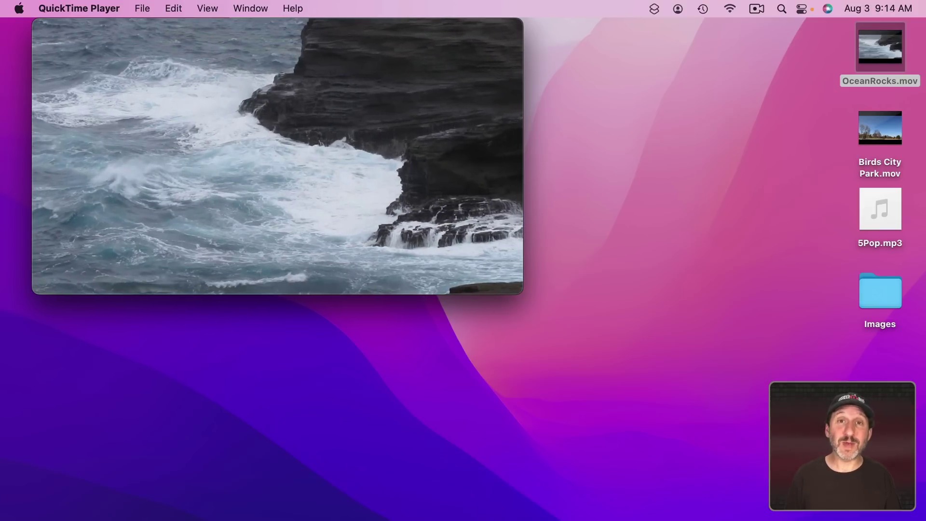
Scrub back and forth over the video with horizontal scrolling, ending paused near 00:07.
mouse_move(343, 111)
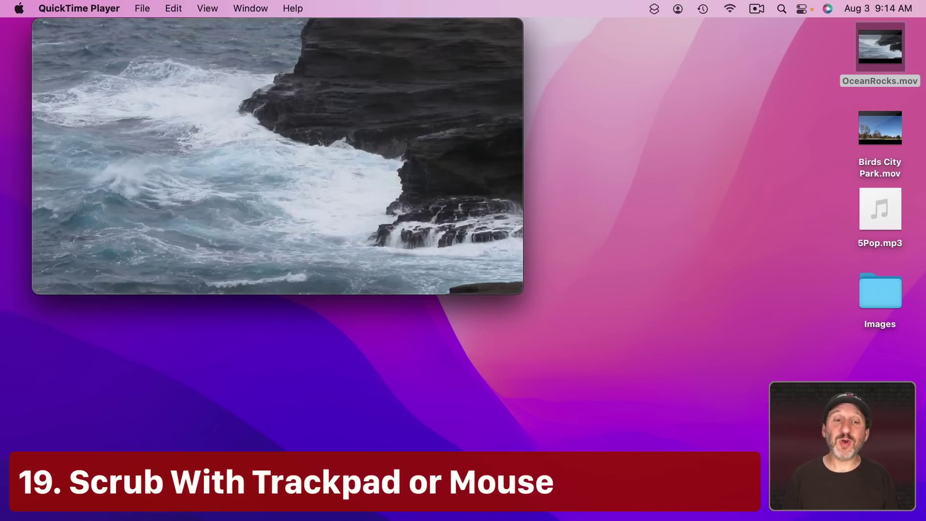
scroll(340, 113, "right", 2)
scroll(278, 145, "left", 5)
scroll(278, 145, "right", 5)
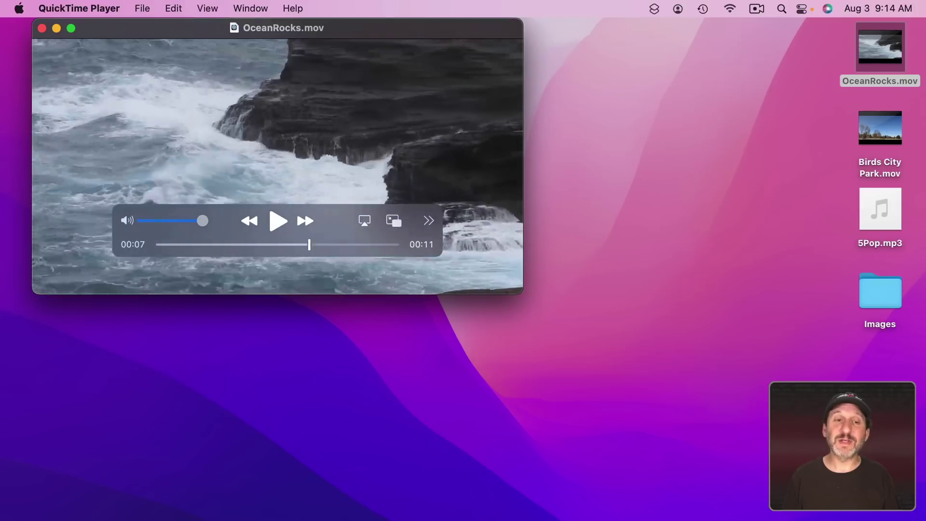
scroll(277, 145, "left", 5)
scroll(277, 145, "right", 3)
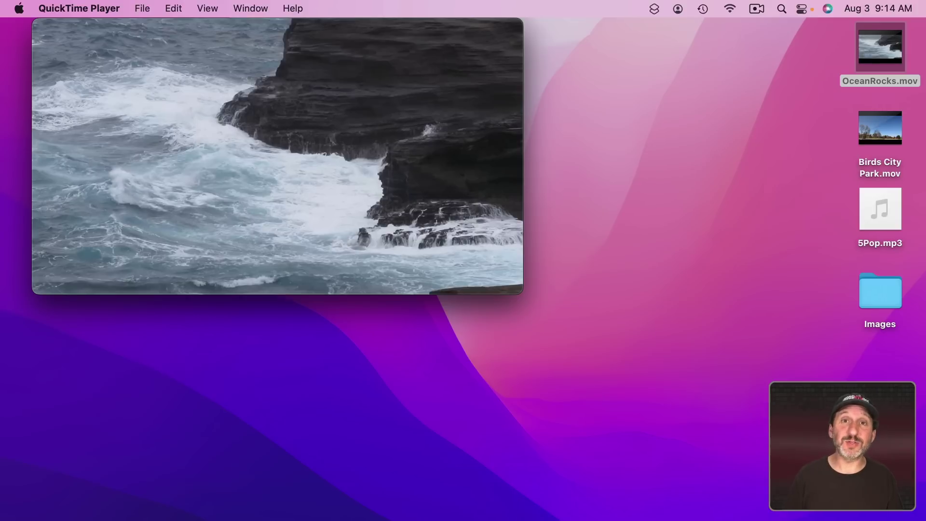
Turn on View > Loop and check the Languages and Subtitles tracks, both None.
left_click(205, 8)
left_click(244, 363)
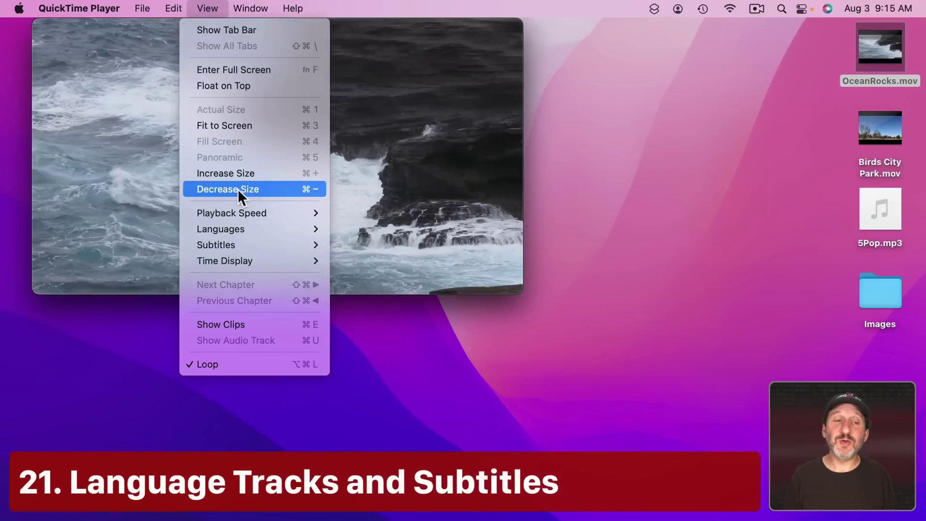
mouse_move(243, 230)
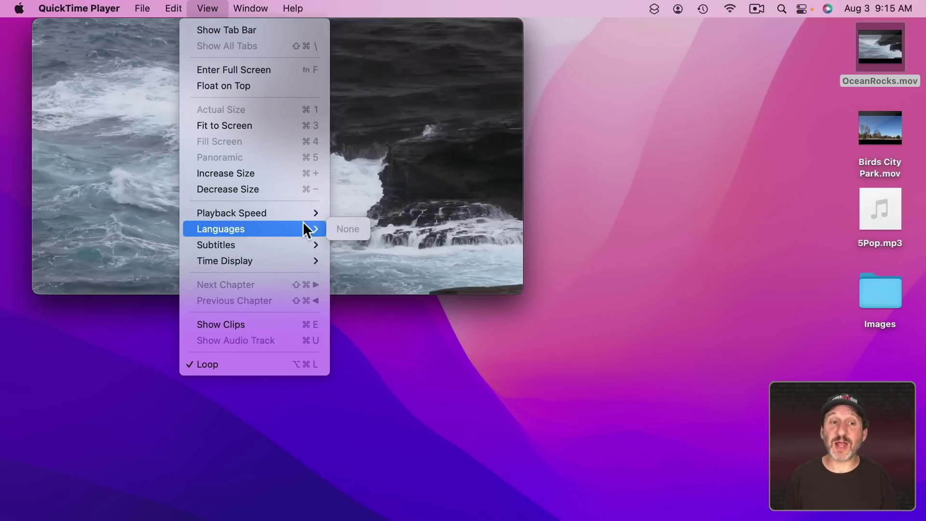
mouse_move(292, 244)
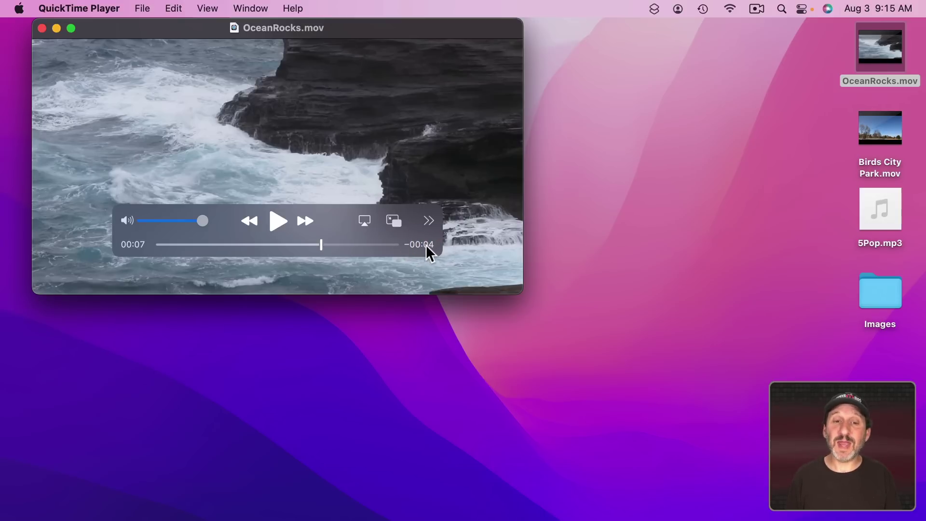
Toggle the time readout to total duration, then back to time remaining.
left_click(424, 247)
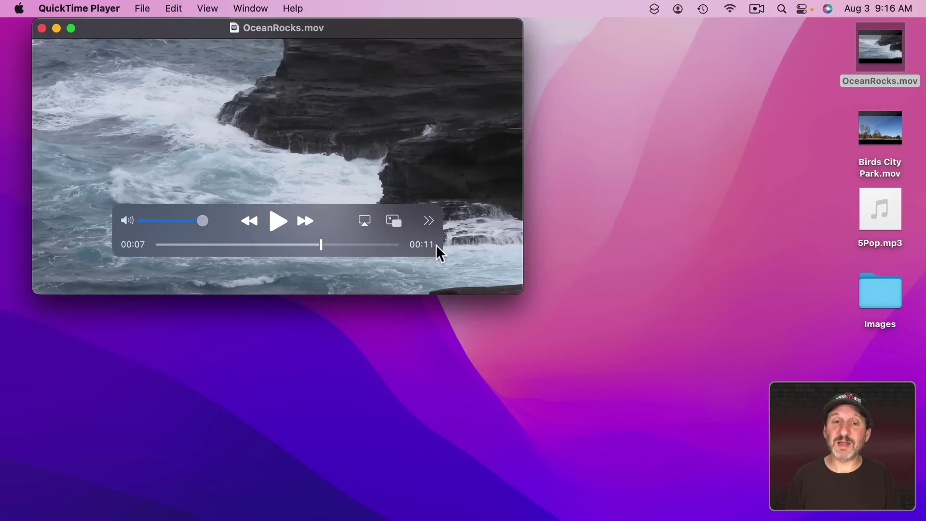
left_click(431, 244)
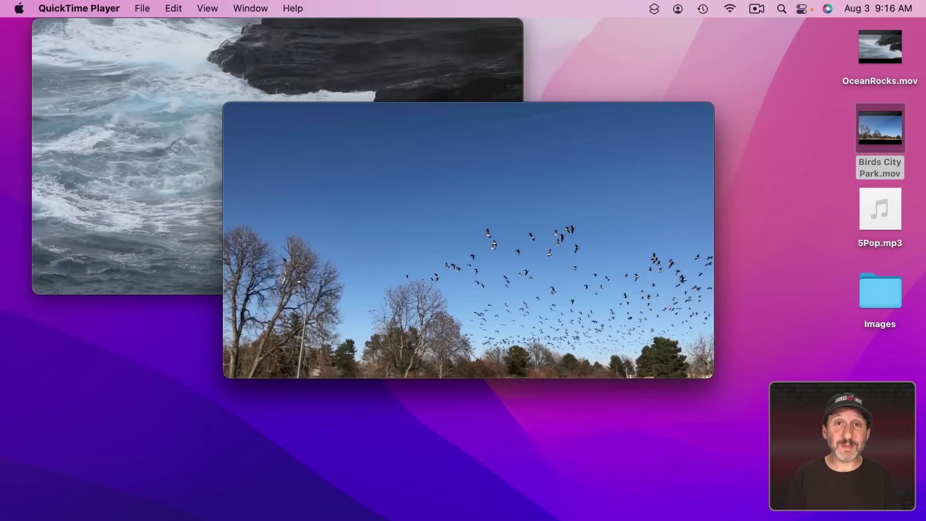
Play the ocean and birds videos simultaneously with Command-Return.
key("super")
key("super+Return")
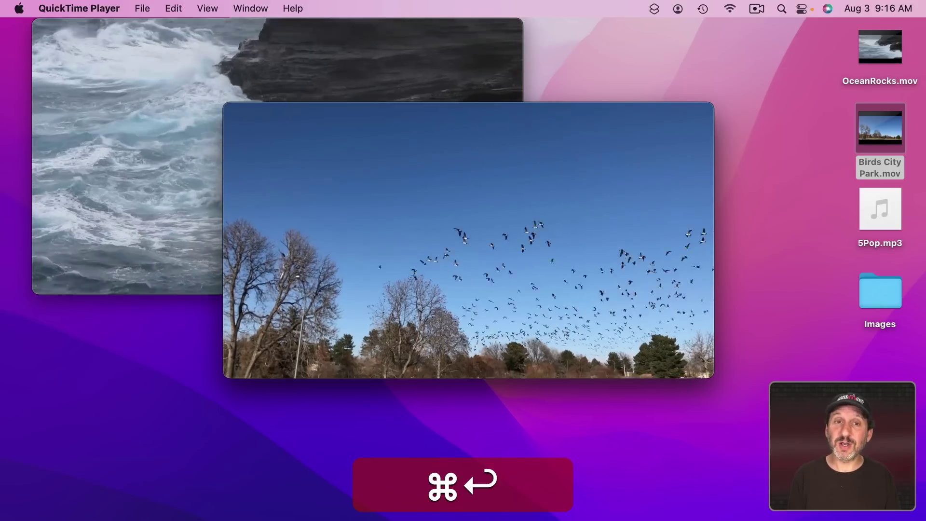
key("super+Return")
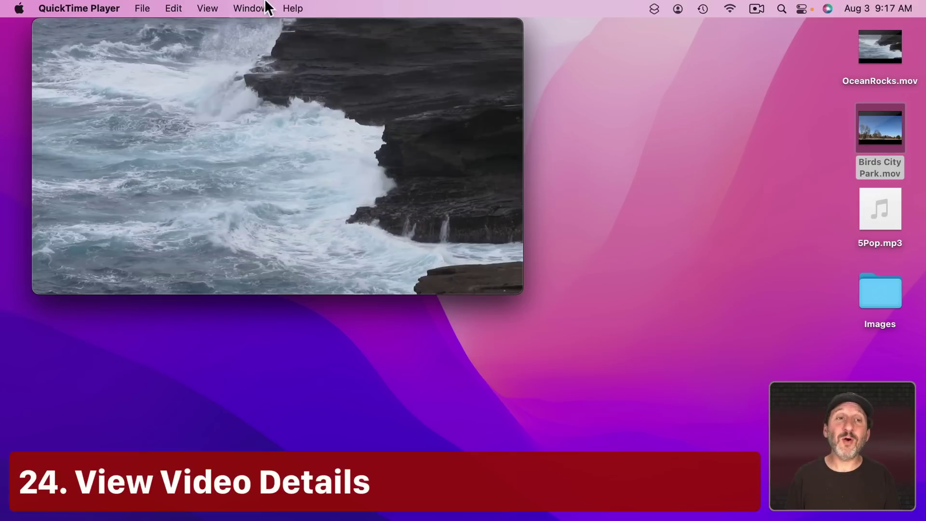
Show the Movie Inspector for OceanRocks.mov and move it over the video.
left_click(267, 4)
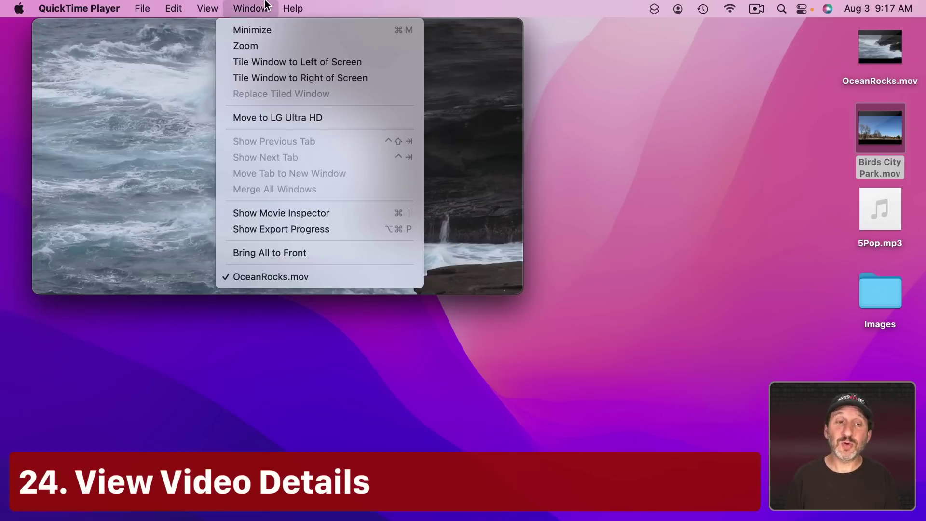
left_click(294, 208)
left_click_drag(183, 311, 349, 44)
Expand Video and Audio Details, select the 1920 × 1080 value, and resize the movie window.
left_click(178, 200)
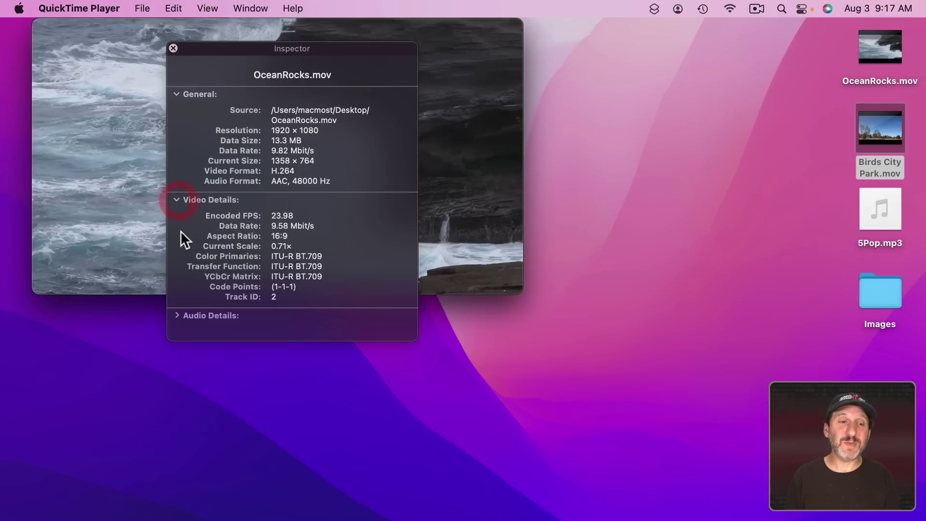
left_click(178, 313)
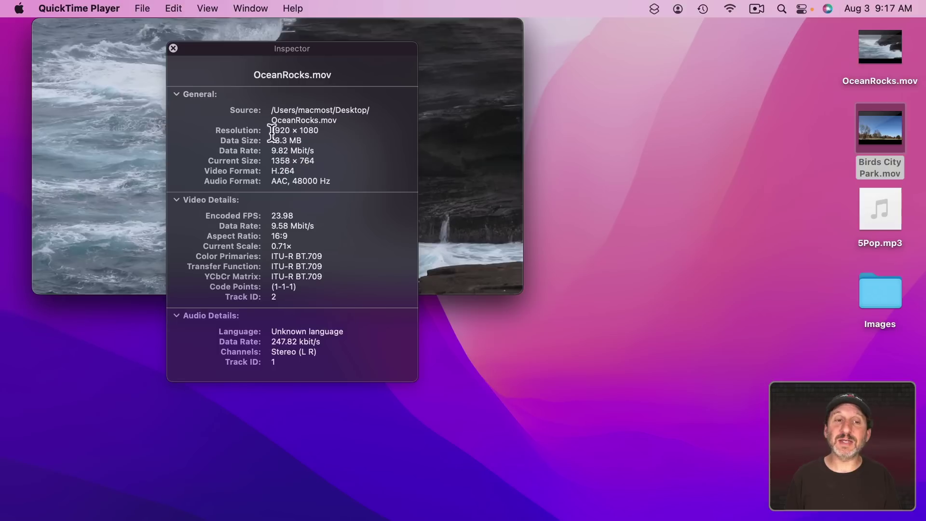
left_click_drag(271, 130, 319, 132)
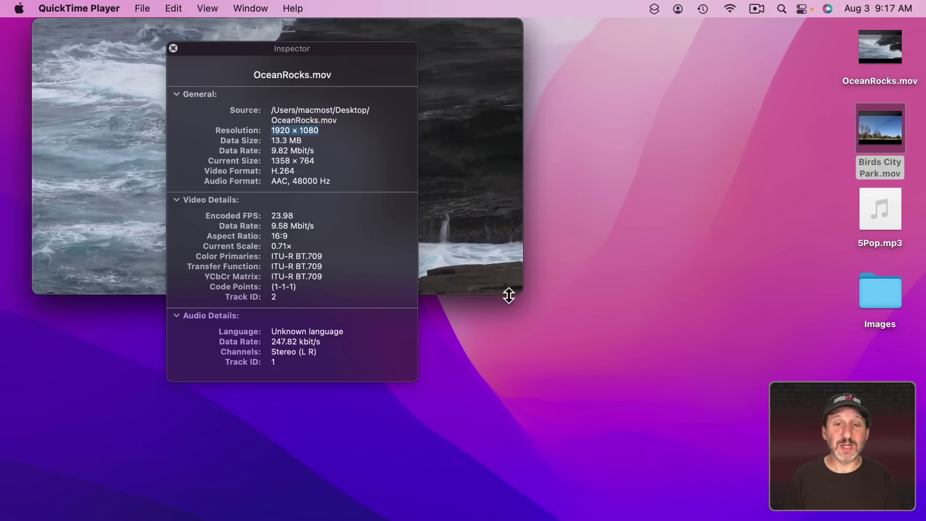
mouse_move(522, 292)
left_mouse_down()
mouse_move(572, 328)
mouse_move(491, 279)
left_mouse_up()
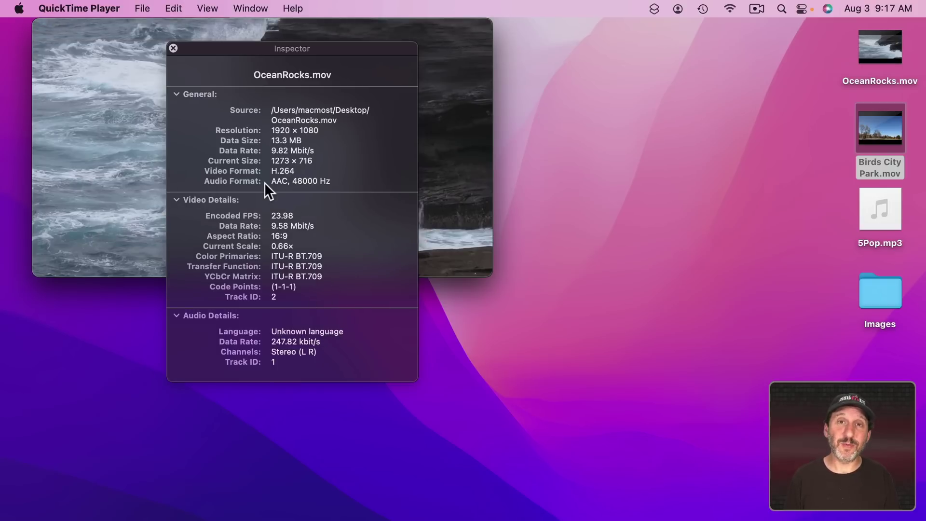
Close the Inspector with Command-I and dismiss the open menus.
key("super+i")
left_click(157, 2)
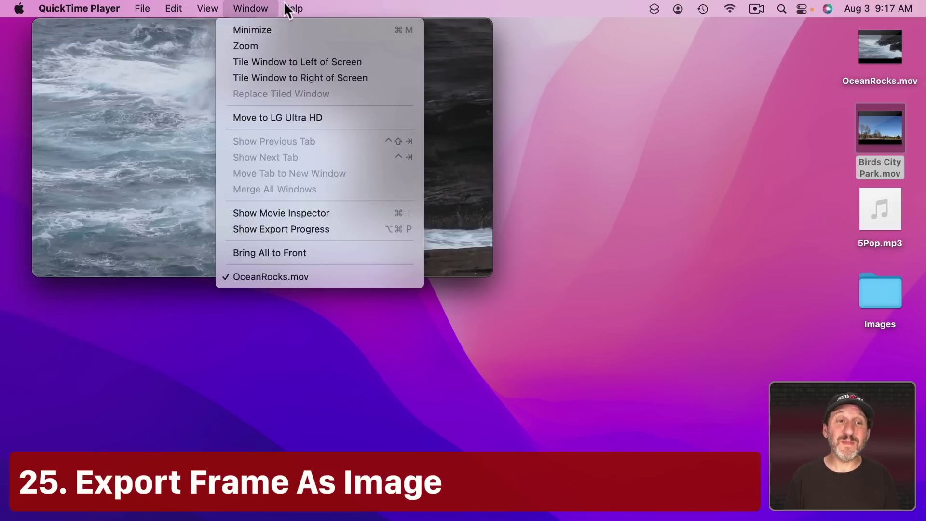
left_click(311, 2)
mouse_move(236, 106)
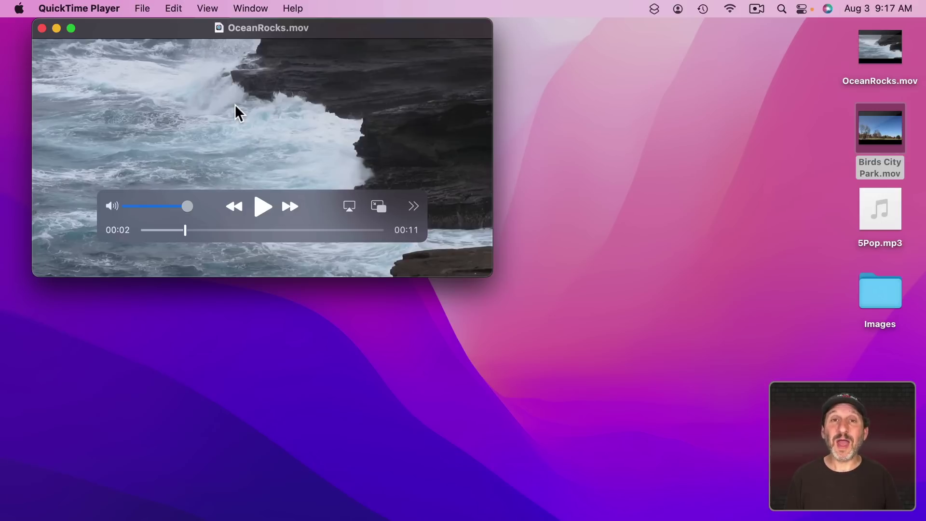
Play the ocean video, drag the playhead to about 00:05, and copy that frame.
key("space")
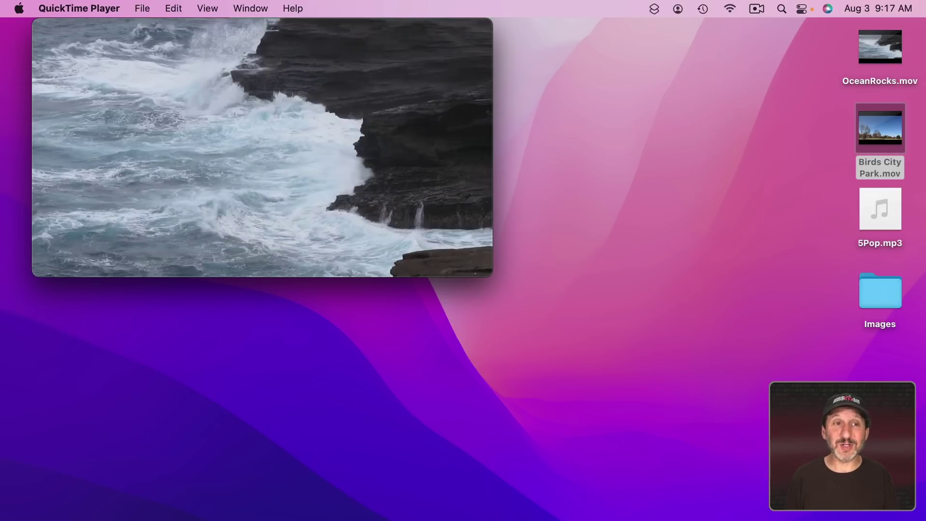
mouse_move(198, 230)
left_mouse_down()
mouse_move(257, 230)
mouse_move(245, 231)
left_mouse_up()
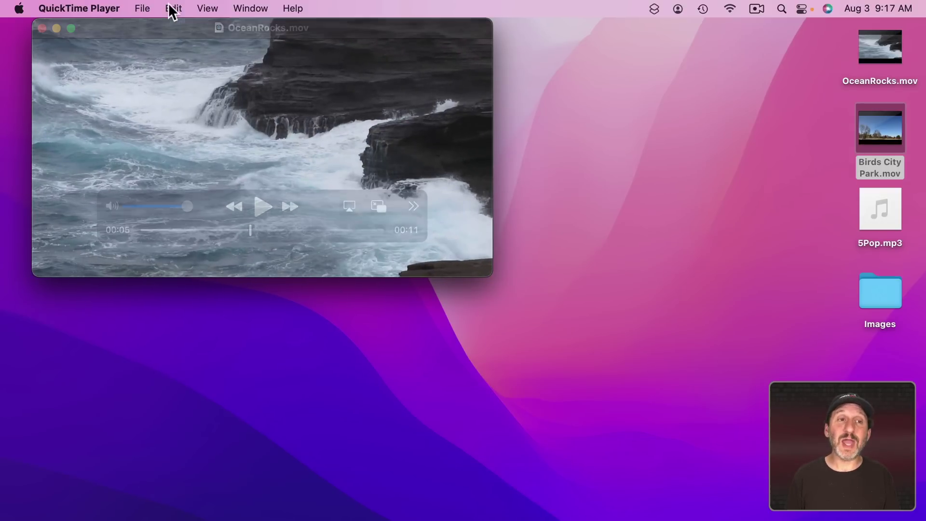
left_click(169, 8)
left_click(183, 88)
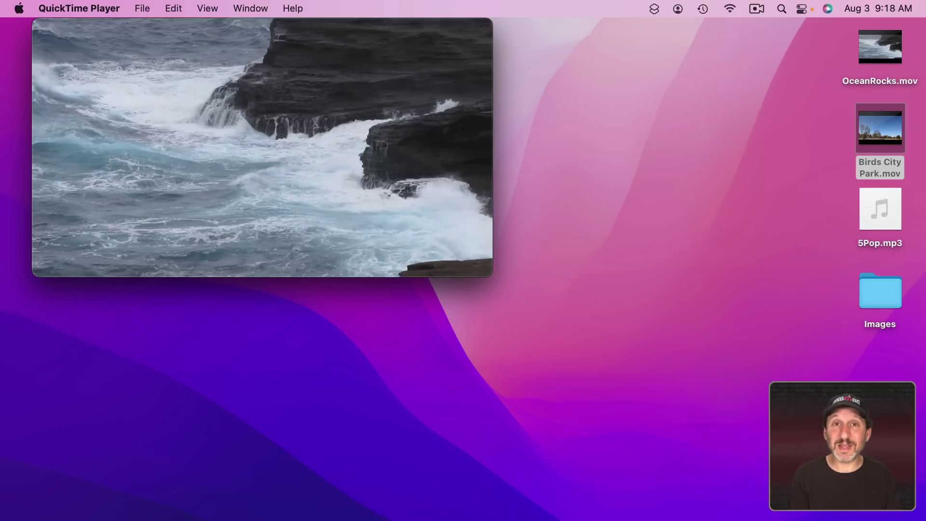
Launch Preview through Spotlight.
key("cmd+space")
type("prev")
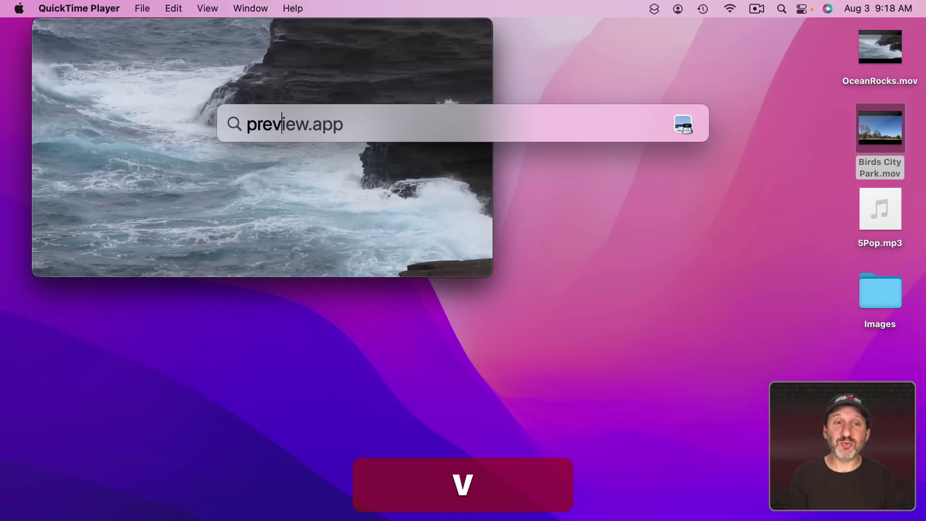
key("Return")
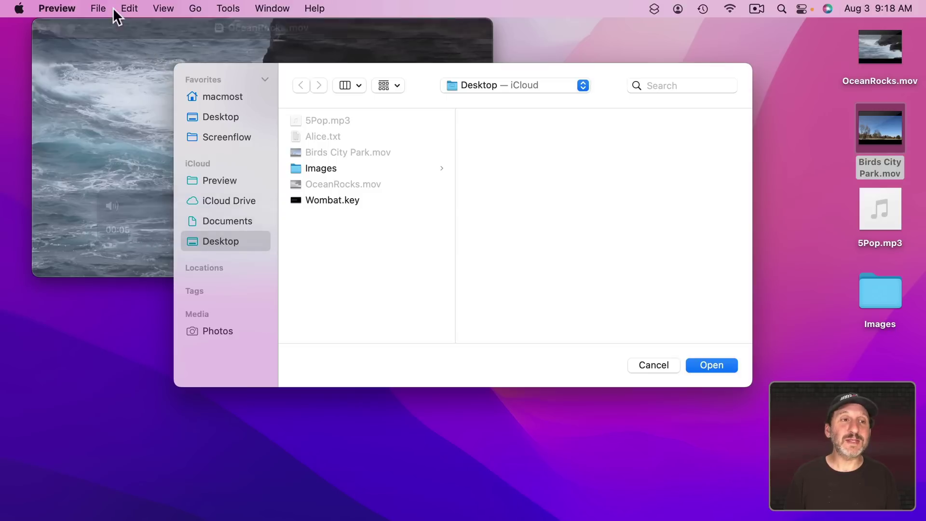
Create a new image from the clipboard, reposition its window, and start saving it.
left_click(100, 7)
left_click(117, 24)
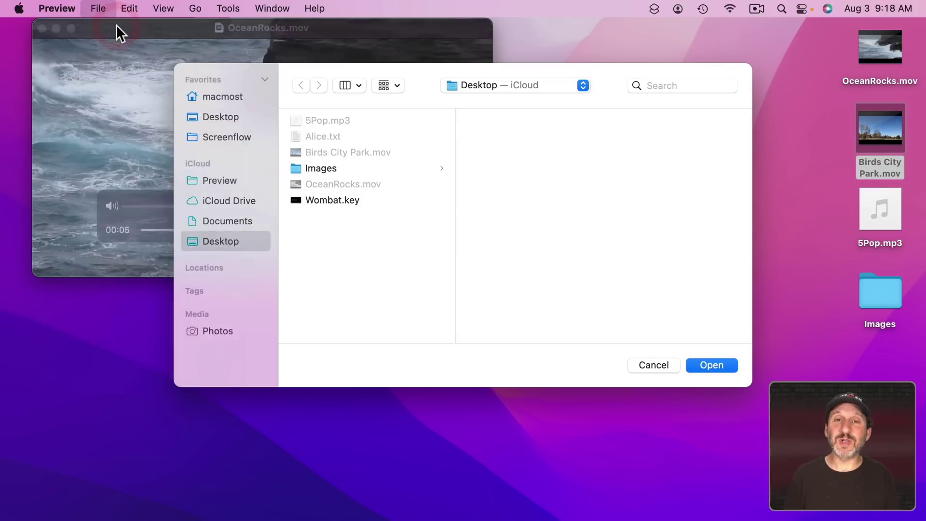
mouse_move(202, 48)
left_mouse_down()
mouse_move(419, 49)
mouse_move(230, 46)
mouse_move(257, 208)
left_mouse_up()
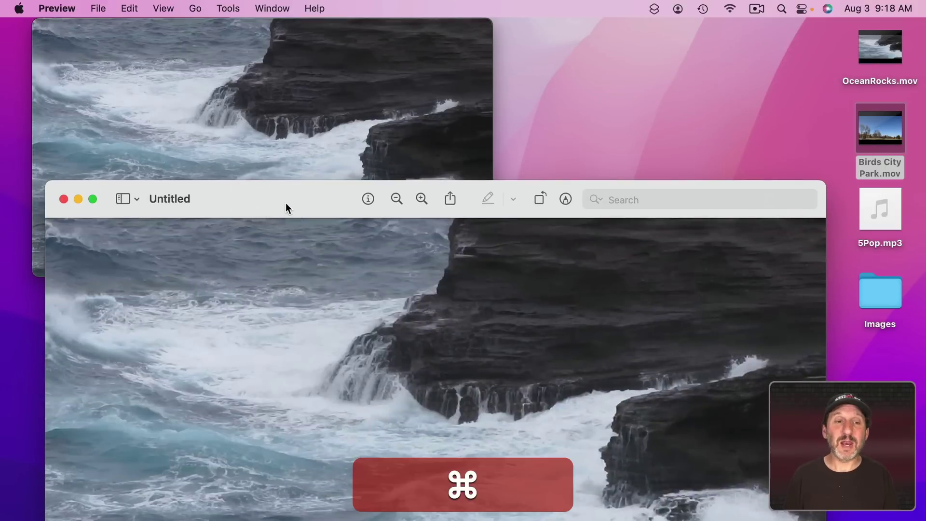
key("super+s")
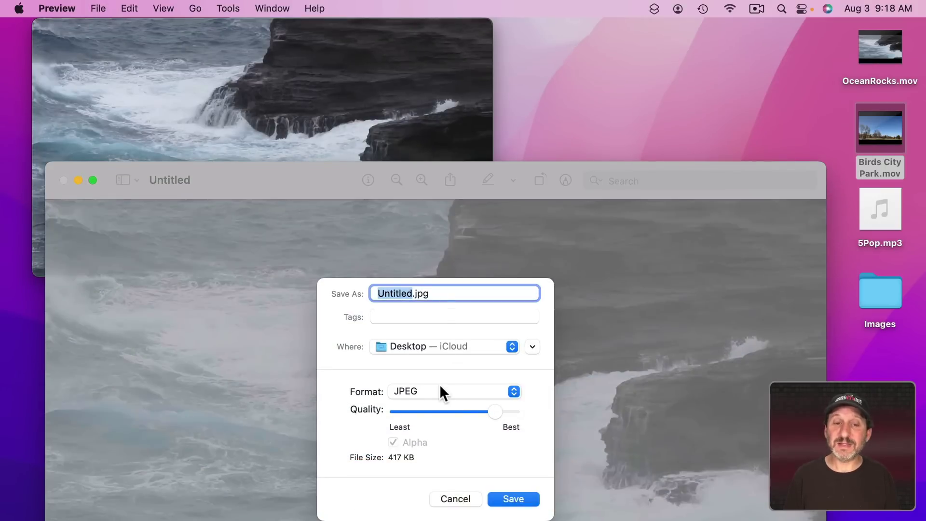